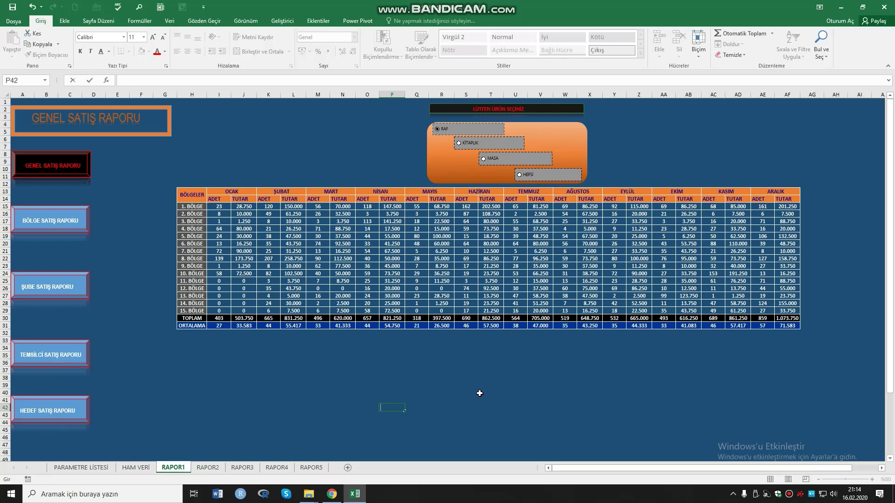
Browse the BÖLGE, ŞUBE, TEMSİLCİ and HEDEF report sheets, then return to GENEL SATIŞ RAPORU
{"action": "left_click", "coordinate": [479, 393]}
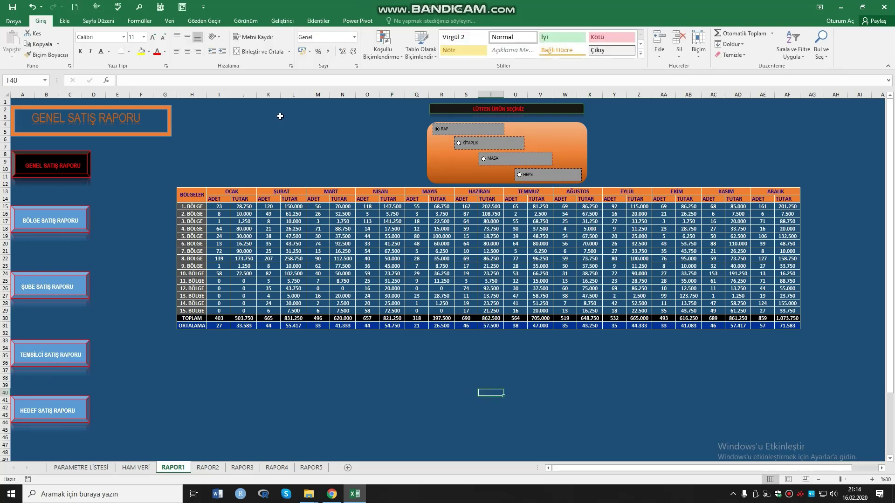
{"action": "left_click", "coordinate": [631, 362]}
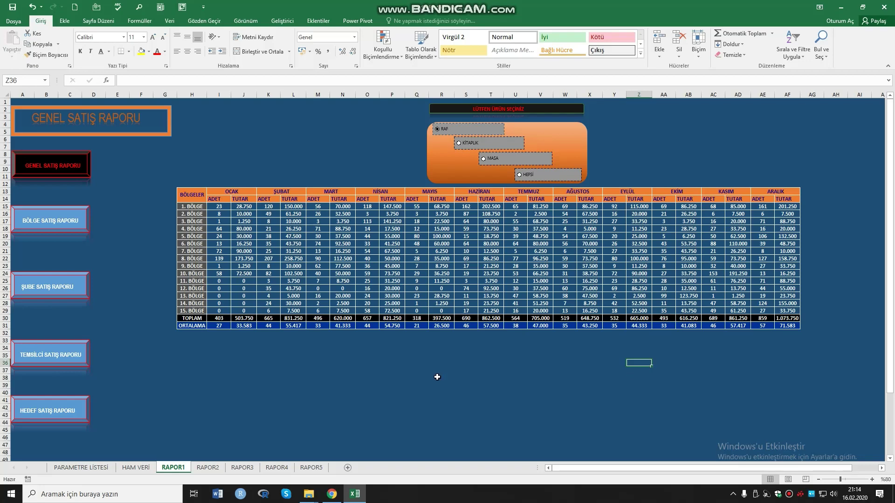
{"action": "left_click", "coordinate": [59, 224]}
{"action": "left_click", "coordinate": [68, 286]}
{"action": "left_click", "coordinate": [70, 356]}
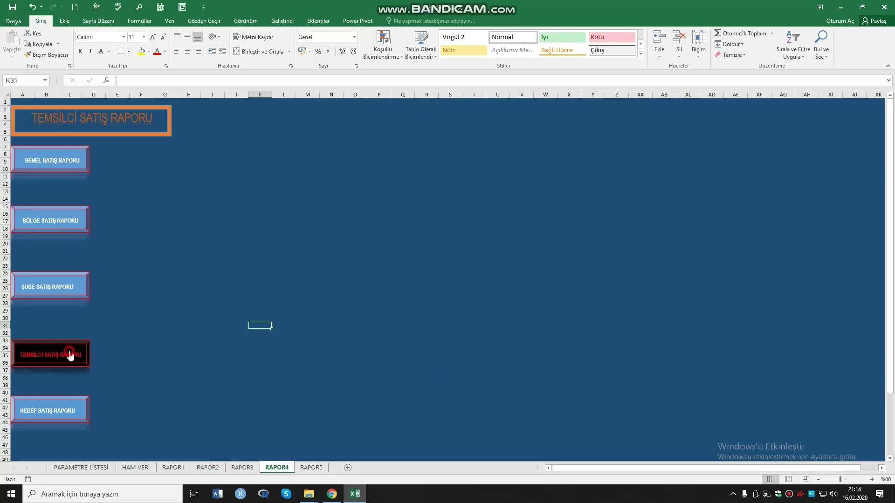
{"action": "left_click", "coordinate": [70, 410]}
{"action": "left_click", "coordinate": [69, 287]}
{"action": "left_click", "coordinate": [55, 226]}
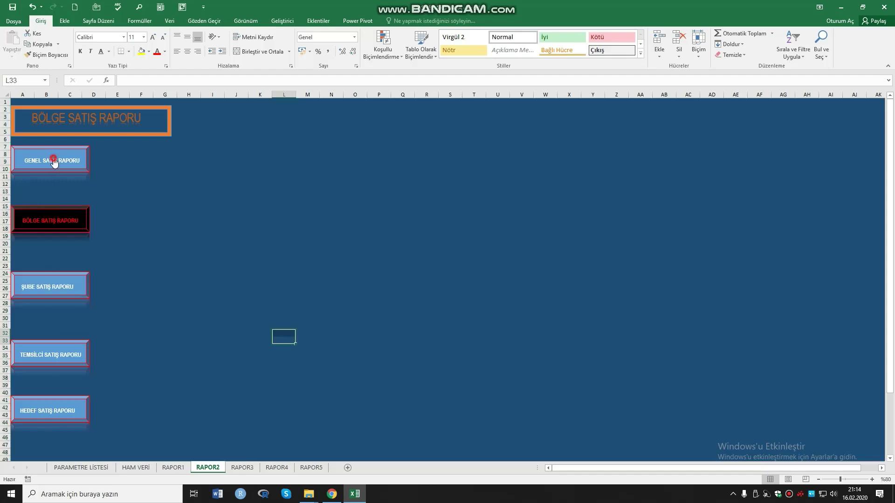
{"action": "left_click", "coordinate": [54, 160]}
Check the sales formulas in the OCAK ADET column and cells I20, J20, K25 and Q19
{"action": "left_click", "coordinate": [223, 210]}
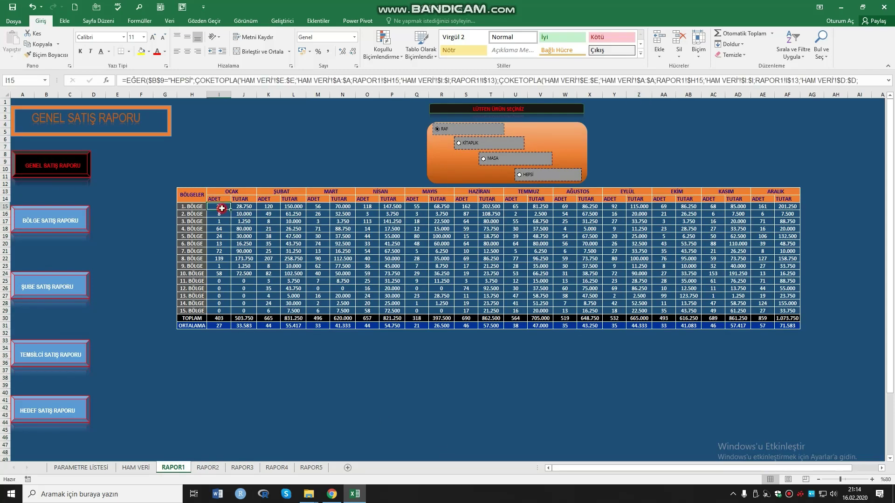
{"action": "left_click", "coordinate": [222, 228]}
{"action": "left_click", "coordinate": [223, 244]}
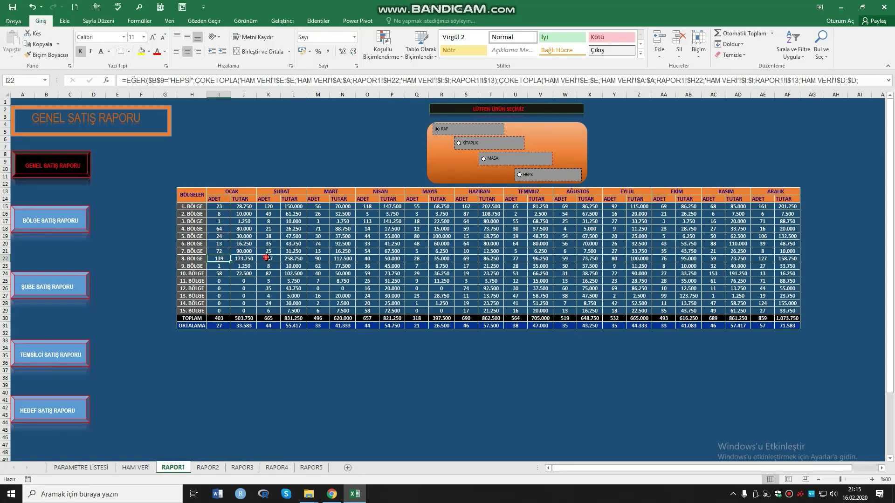
{"action": "left_click", "coordinate": [265, 280]}
{"action": "left_click", "coordinate": [294, 224]}
{"action": "left_click", "coordinate": [243, 243]}
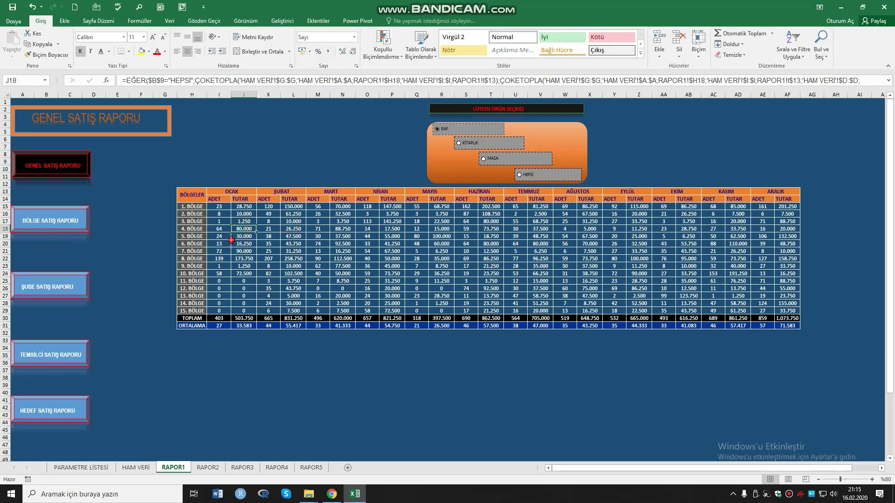
{"action": "left_click", "coordinate": [406, 236]}
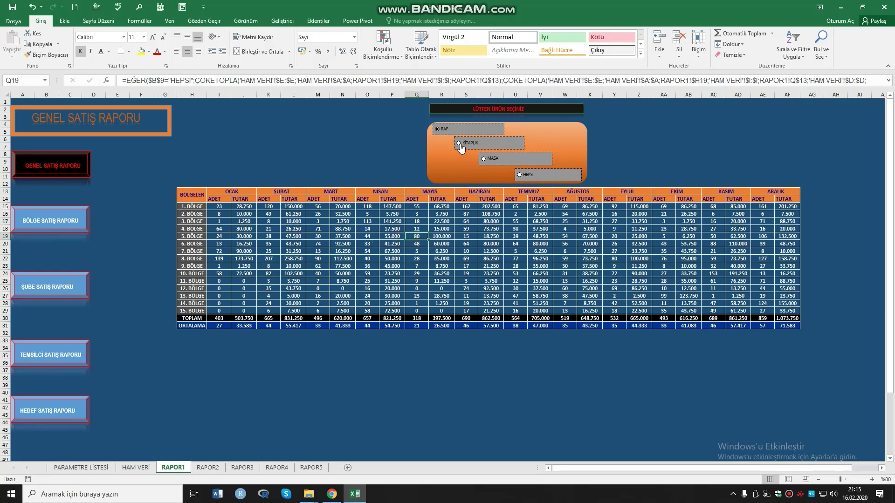
Try the KİTAPLIK, MASA, HEPSİ and RAF product options to see the table change
{"action": "left_click", "coordinate": [461, 148]}
{"action": "left_click", "coordinate": [487, 161]}
{"action": "left_click", "coordinate": [525, 177]}
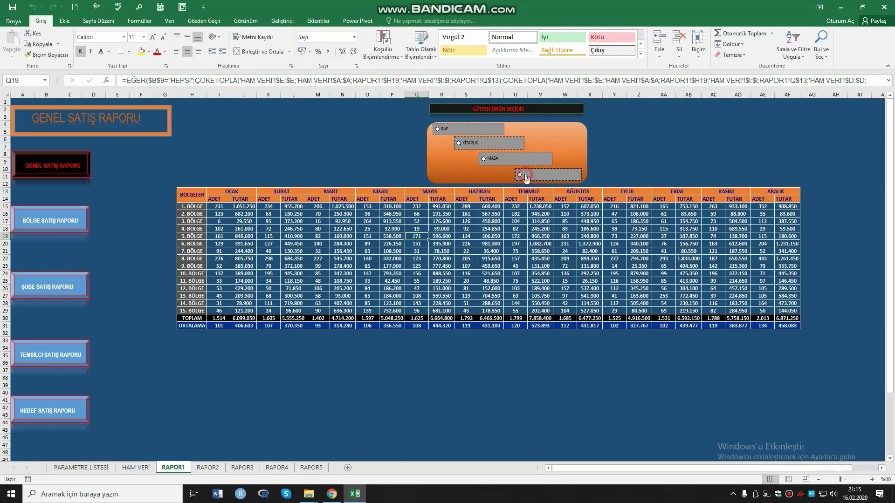
{"action": "left_click", "coordinate": [488, 159]}
{"action": "left_click", "coordinate": [464, 143]}
{"action": "left_click", "coordinate": [447, 133]}
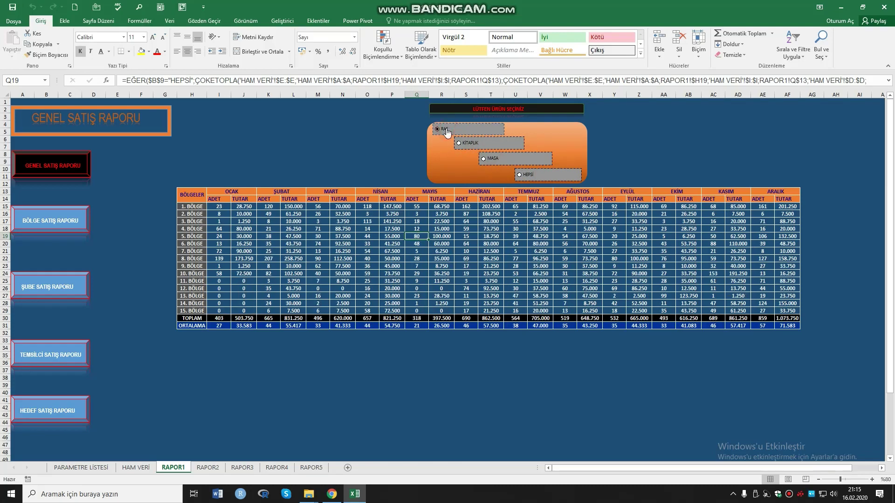
{"action": "left_click", "coordinate": [462, 145]}
{"action": "left_click", "coordinate": [489, 160]}
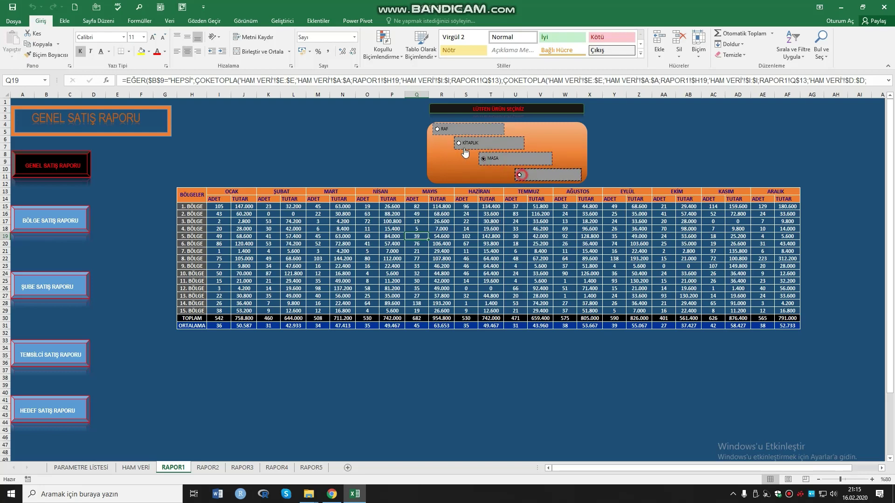
{"action": "left_click", "coordinate": [524, 175]}
{"action": "left_click", "coordinate": [438, 130]}
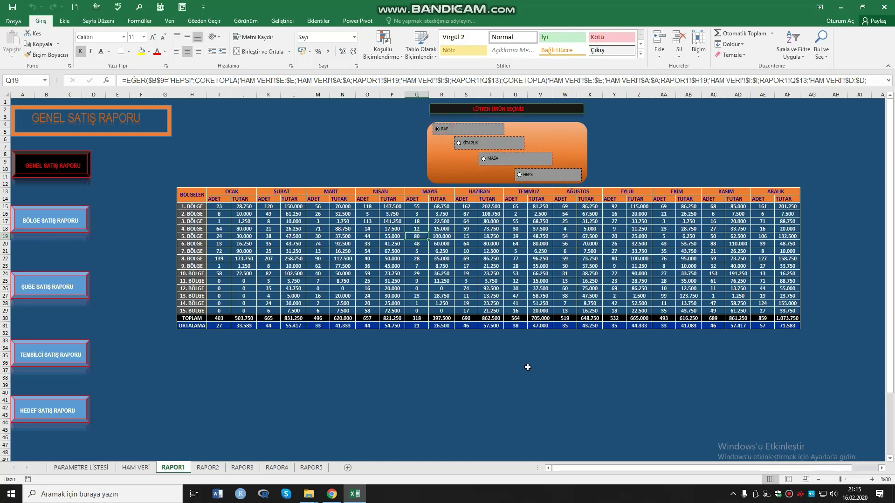
Click away from the table onto empty cells and check the formula in cell I15
{"action": "left_click", "coordinate": [347, 373]}
{"action": "left_click", "coordinate": [472, 386]}
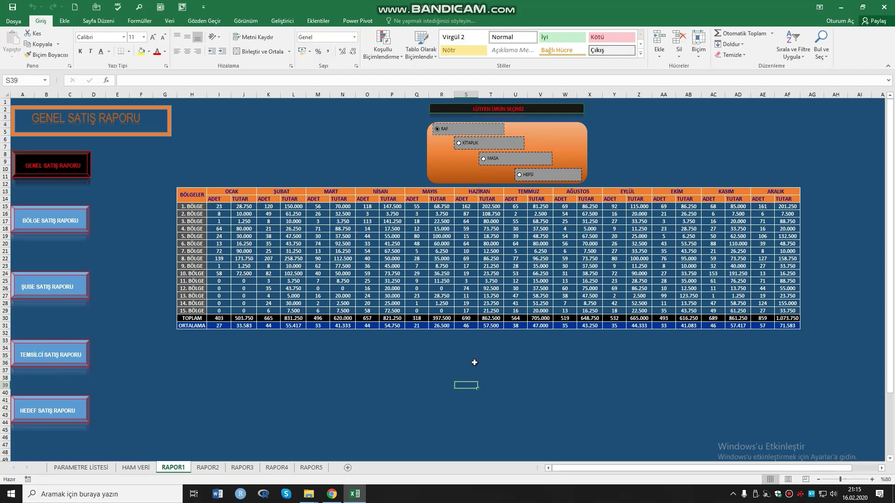
{"action": "left_click", "coordinate": [589, 363]}
{"action": "left_click", "coordinate": [224, 208]}
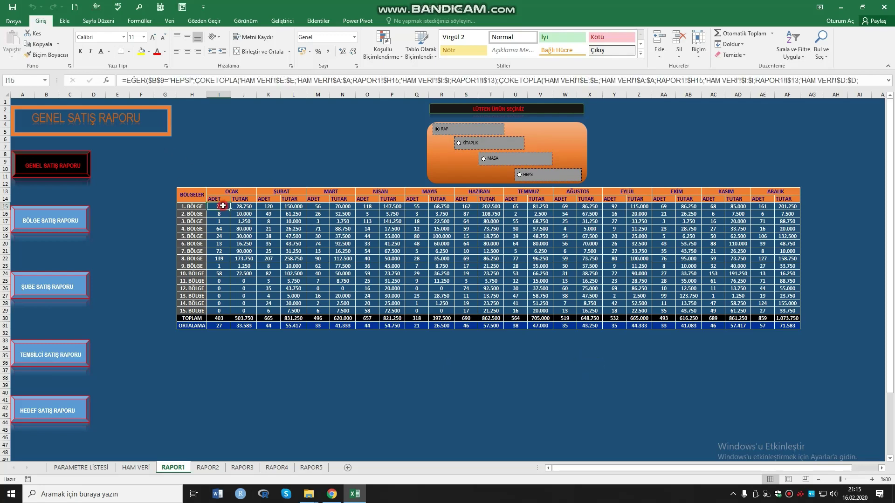
Fill the 2. BÖLGE row I16:AF16 with a light gray theme colour
{"action": "left_click_drag", "start_coordinate": [215, 213], "coordinate": [573, 211]}
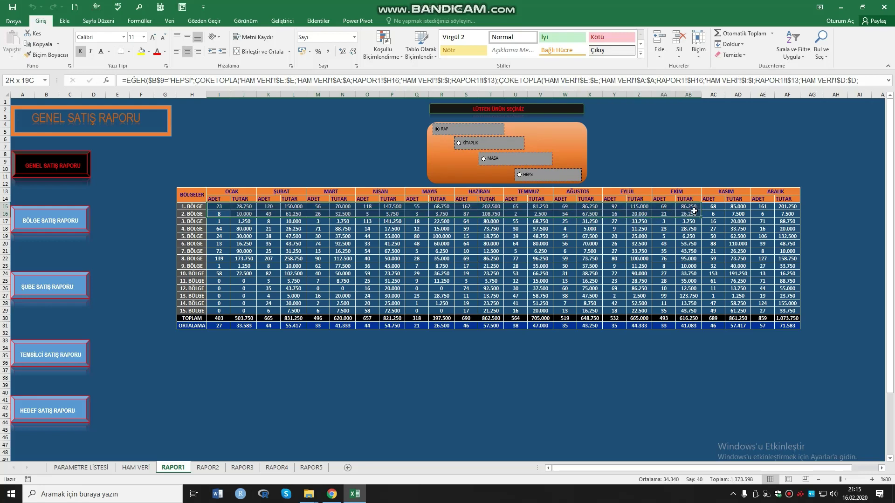
{"action": "left_click_drag", "start_coordinate": [574, 210], "coordinate": [788, 213]}
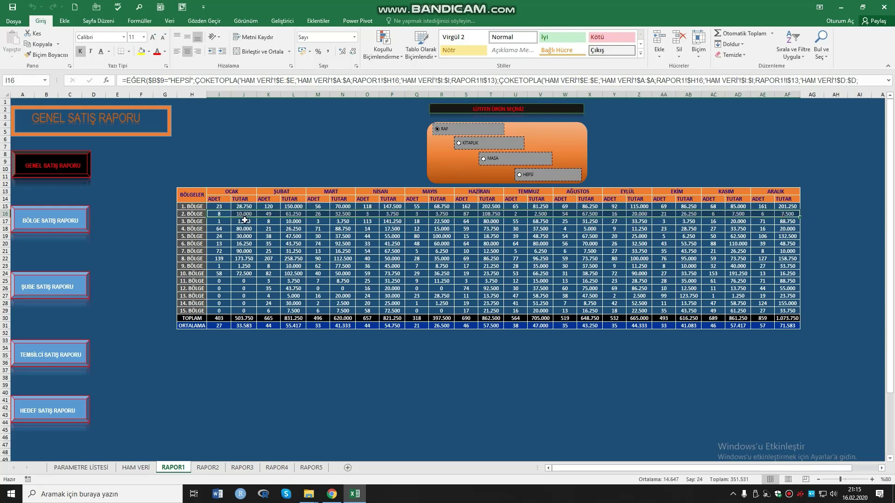
{"action": "left_click", "coordinate": [149, 51]}
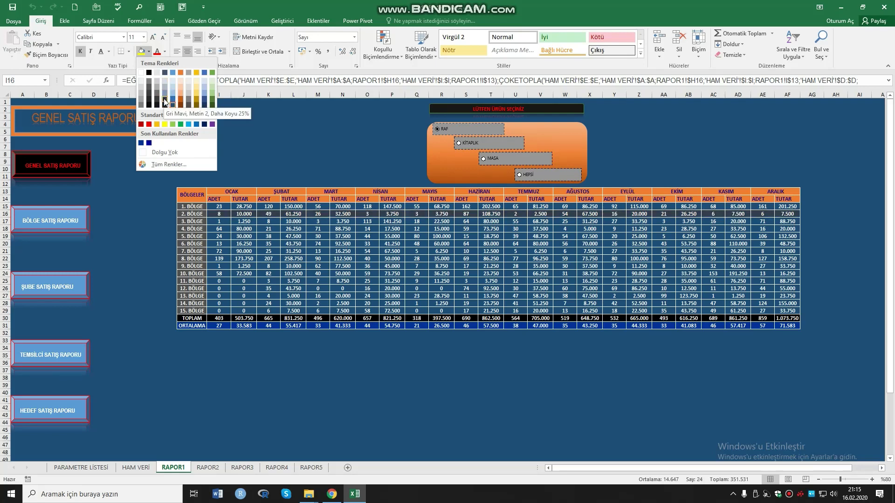
{"action": "left_click", "coordinate": [219, 205]}
{"action": "left_click", "coordinate": [219, 205]}
{"action": "left_click_drag", "start_coordinate": [219, 205], "coordinate": [788, 207]}
{"action": "left_click_drag", "start_coordinate": [219, 213], "coordinate": [788, 214]}
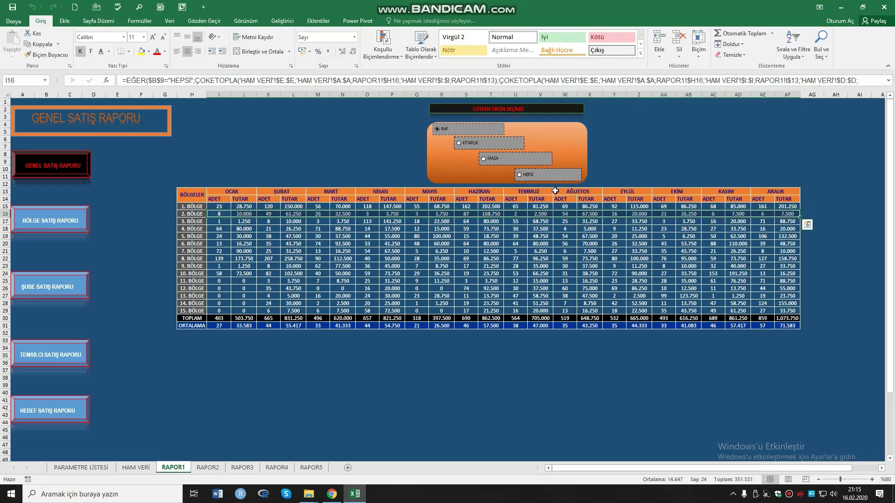
{"action": "left_click", "coordinate": [149, 52]}
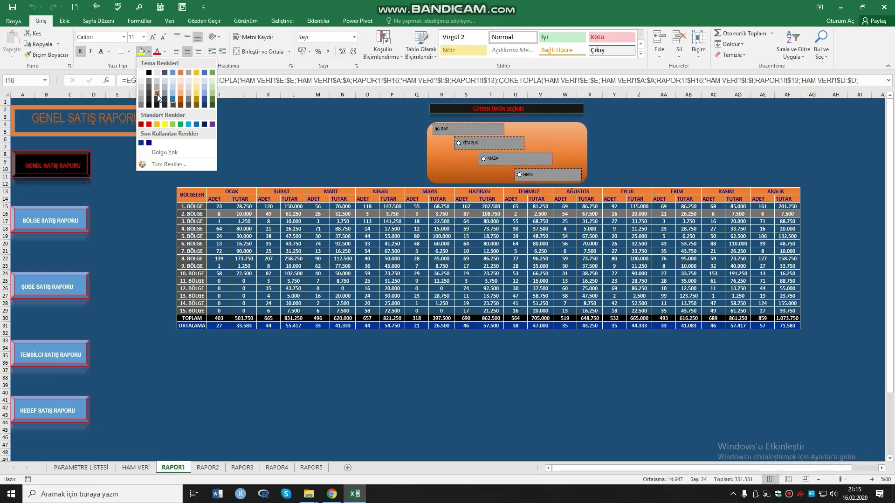
{"action": "left_click", "coordinate": [157, 94]}
{"action": "left_click", "coordinate": [366, 393]}
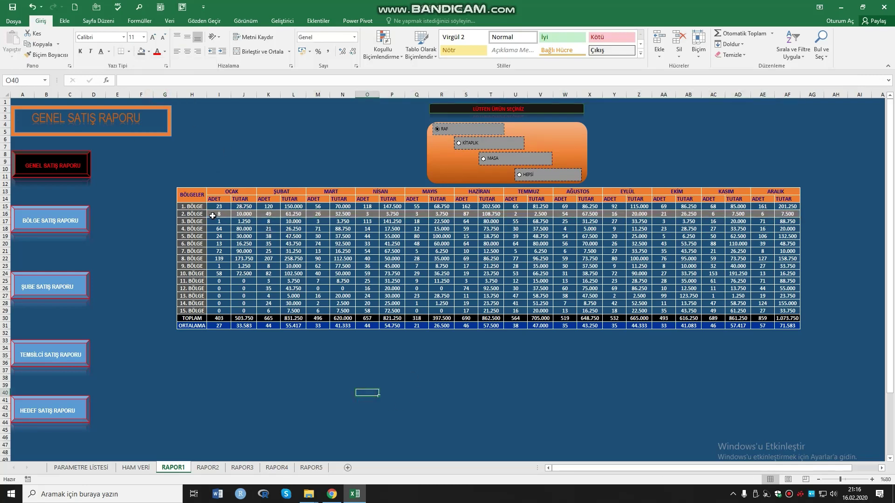
Copy the two-row banding from I15:AF16 and paste it as formats only onto I17:AF27
{"action": "left_click_drag", "start_coordinate": [212, 216], "coordinate": [750, 216]}
{"action": "left_click", "coordinate": [496, 378]}
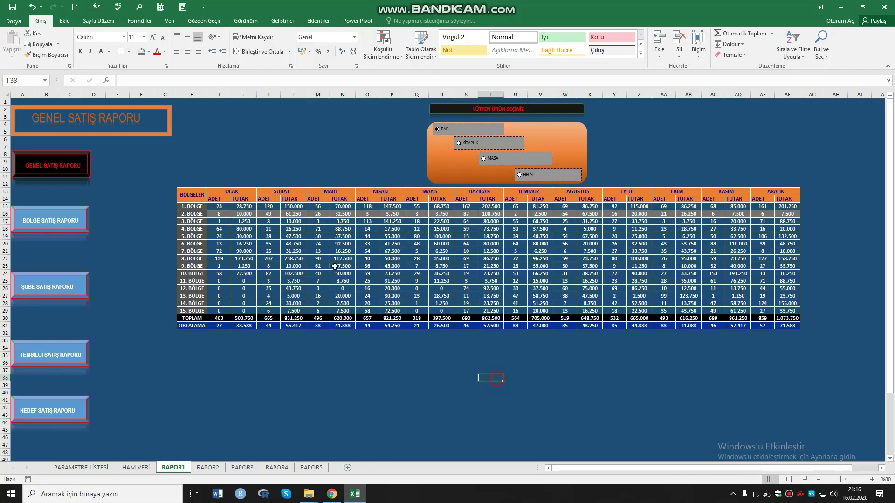
{"action": "left_click_drag", "start_coordinate": [217, 207], "coordinate": [788, 215]}
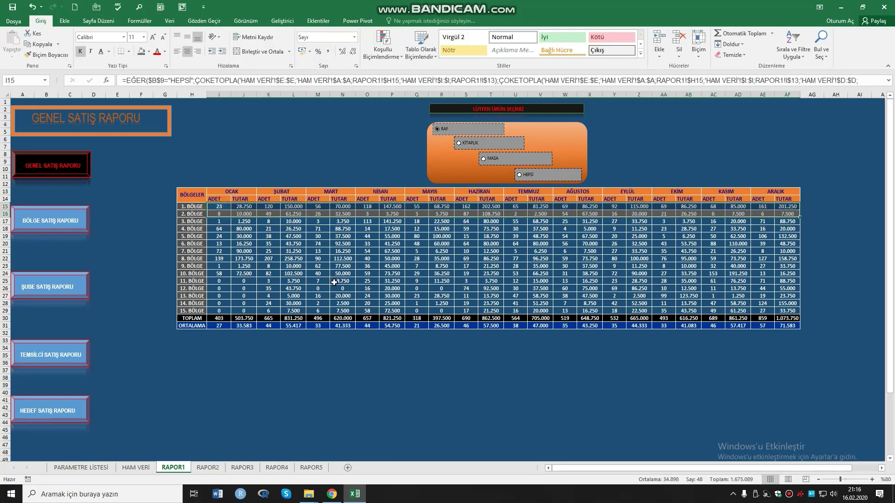
{"action": "key", "text": "ctrl+c"}
{"action": "mouse_move", "coordinate": [217, 222]}
{"action": "left_mouse_down"}
{"action": "mouse_move", "coordinate": [779, 298]}
{"action": "mouse_move", "coordinate": [786, 308]}
{"action": "left_mouse_up"}
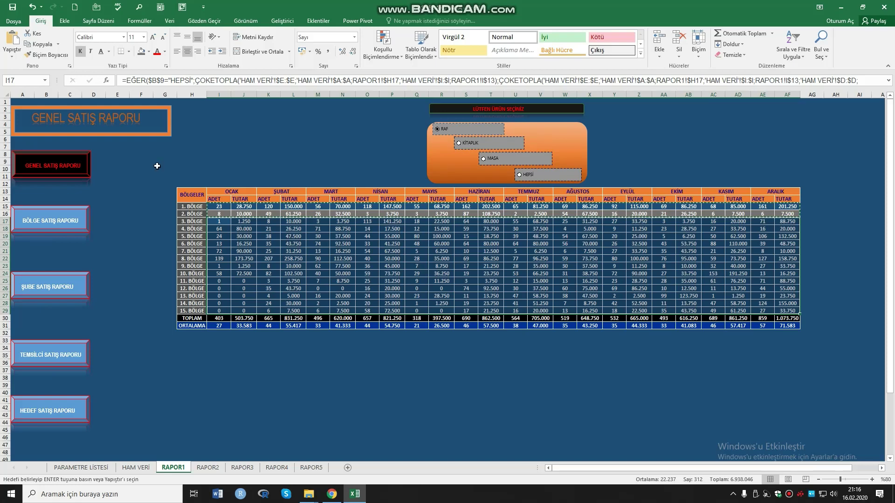
{"action": "left_click", "coordinate": [12, 56]}
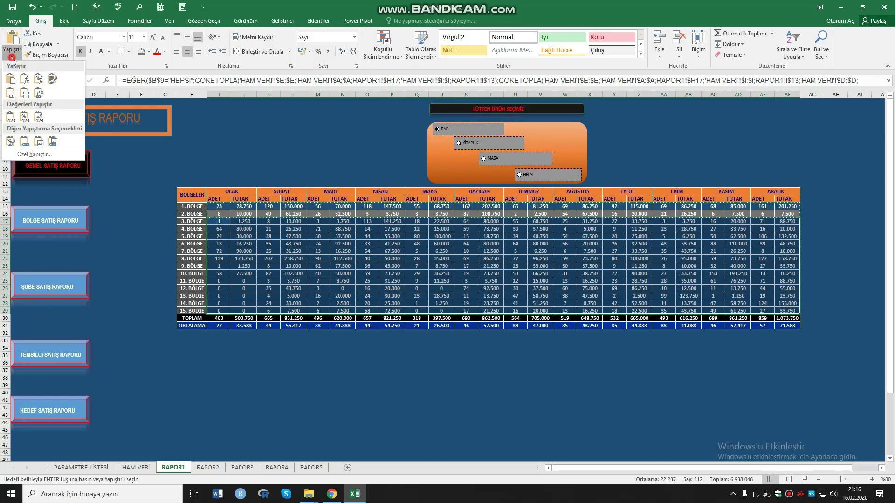
{"action": "left_click", "coordinate": [35, 155]}
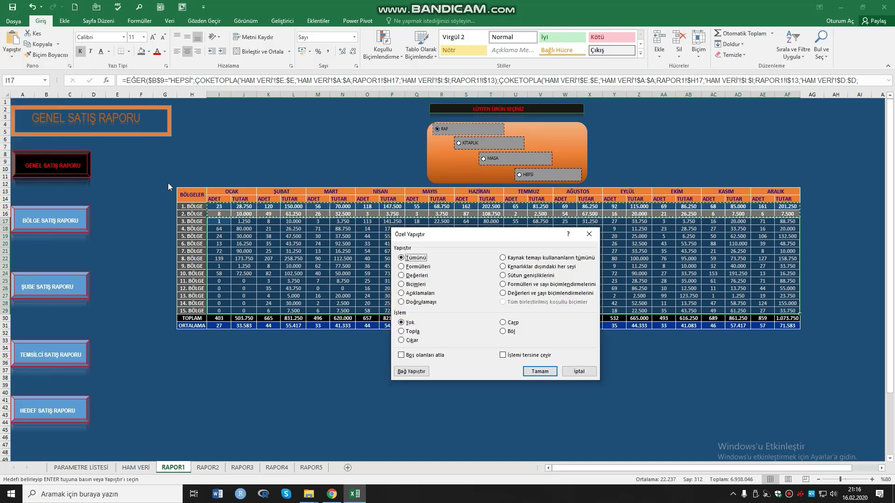
{"action": "left_click", "coordinate": [415, 284]}
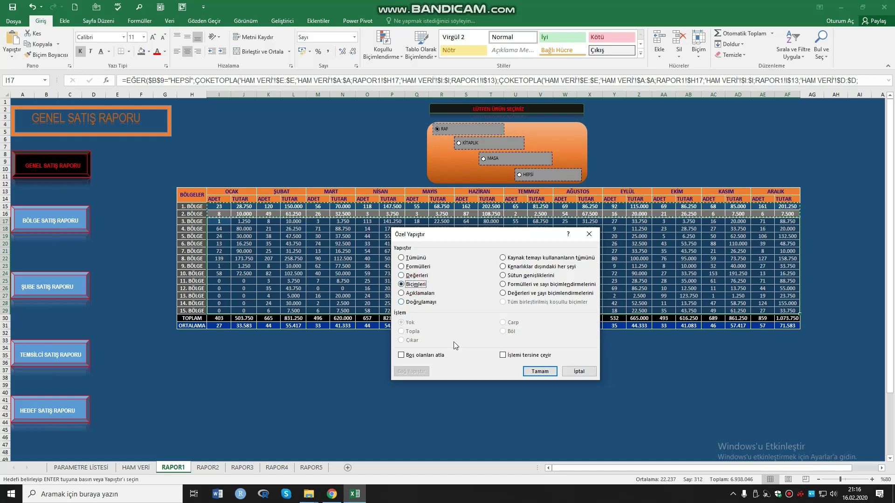
{"action": "left_click", "coordinate": [540, 371]}
{"action": "left_click", "coordinate": [391, 371]}
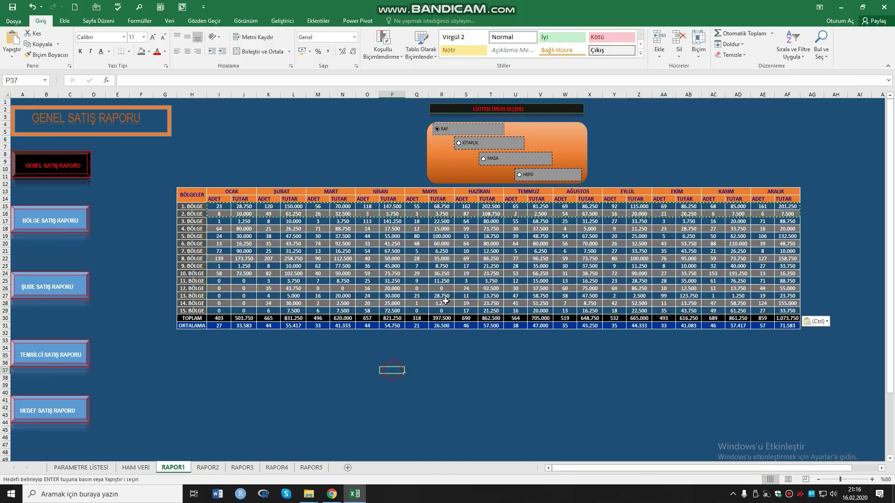
{"action": "key", "text": "Escape"}
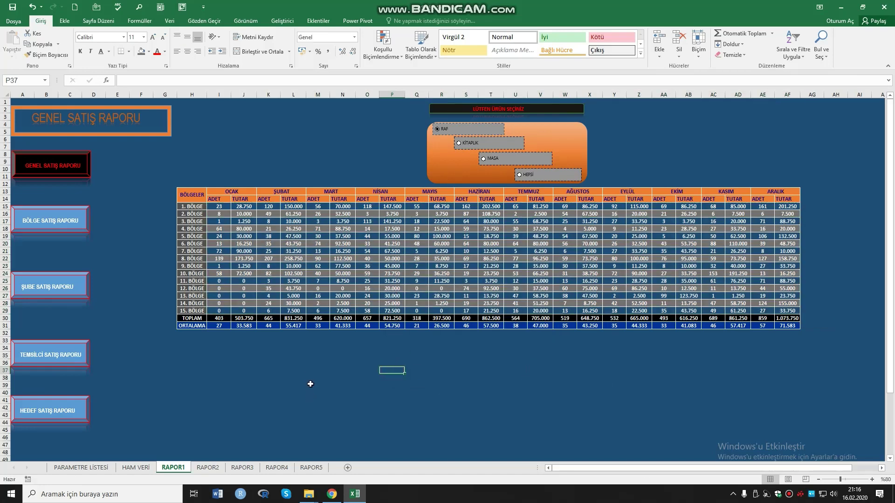
{"action": "left_click", "coordinate": [317, 380]}
{"action": "left_click", "coordinate": [257, 246]}
{"action": "left_click_drag", "start_coordinate": [219, 207], "coordinate": [787, 215]}
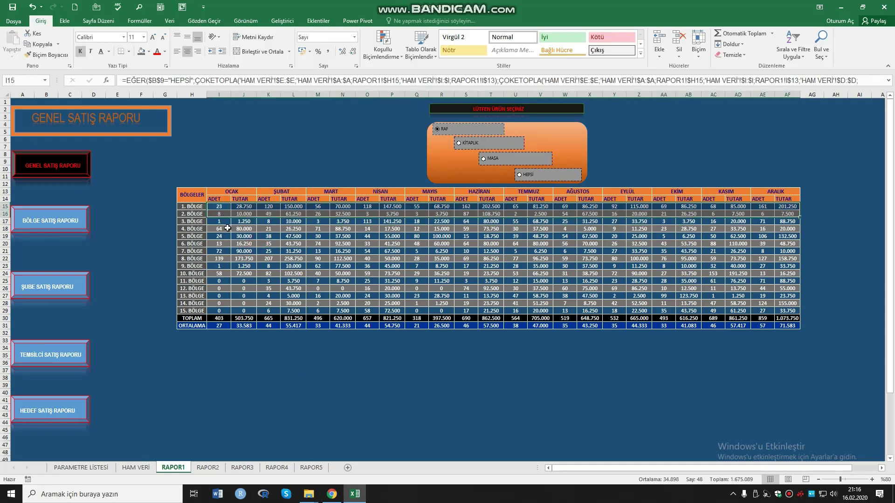
{"action": "left_click", "coordinate": [238, 247]}
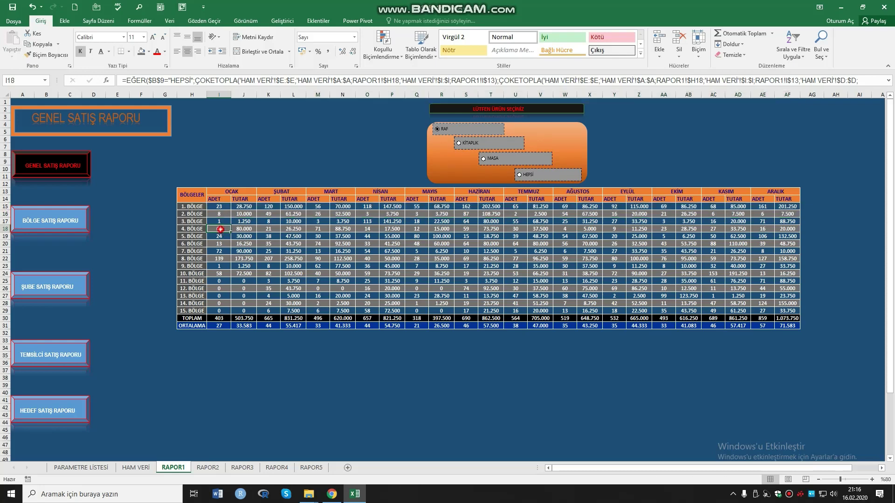
{"action": "left_click", "coordinate": [293, 408]}
{"action": "left_click", "coordinate": [470, 144]}
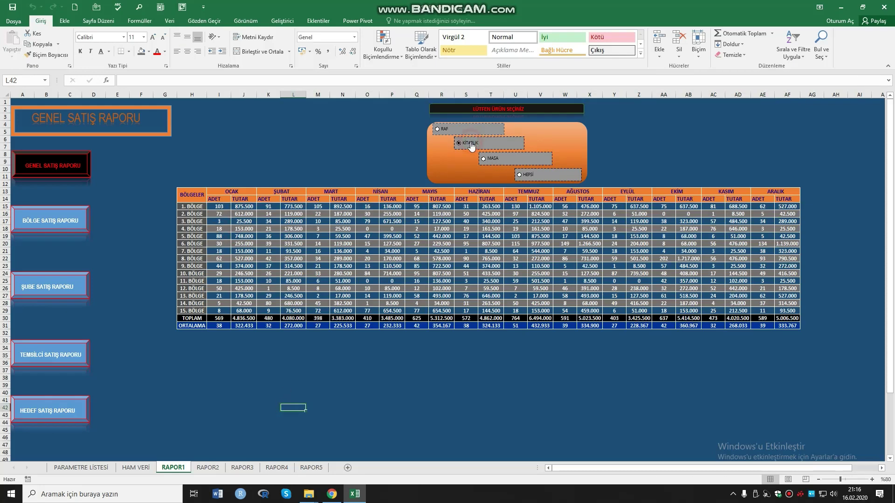
{"action": "left_click", "coordinate": [492, 161]}
{"action": "left_click", "coordinate": [519, 175]}
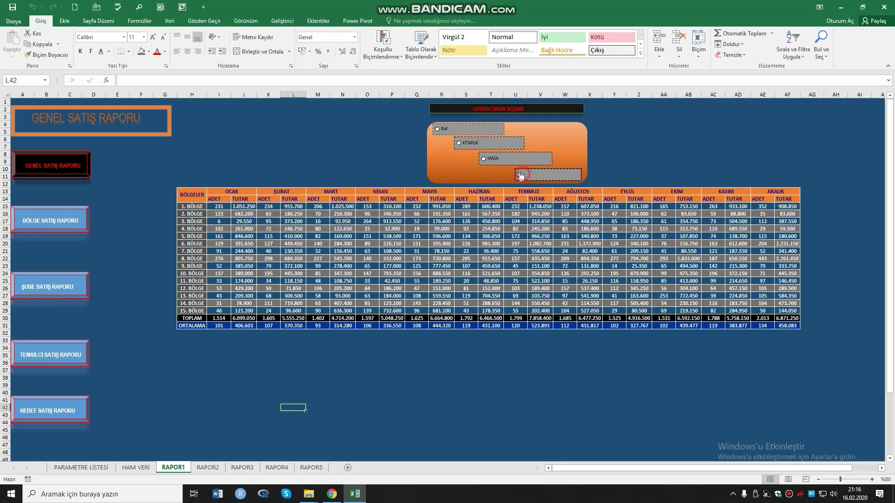
{"action": "left_click", "coordinate": [489, 159]}
{"action": "left_click", "coordinate": [459, 145]}
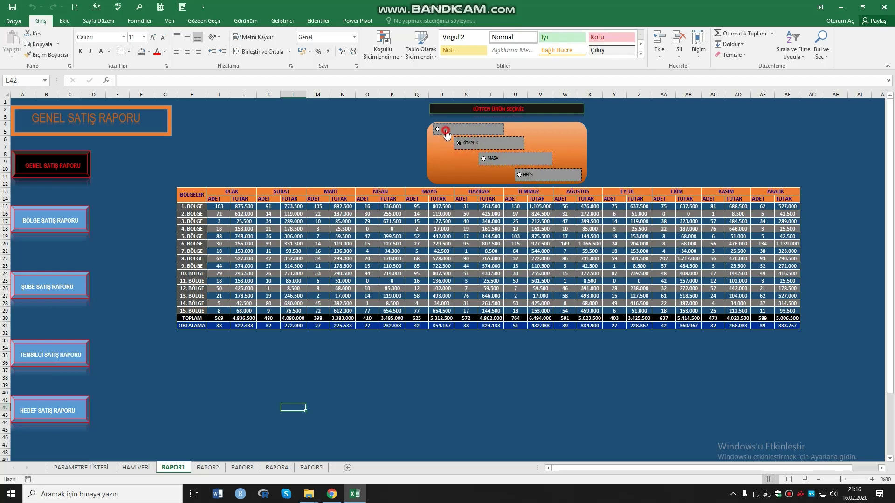
{"action": "left_click", "coordinate": [440, 130]}
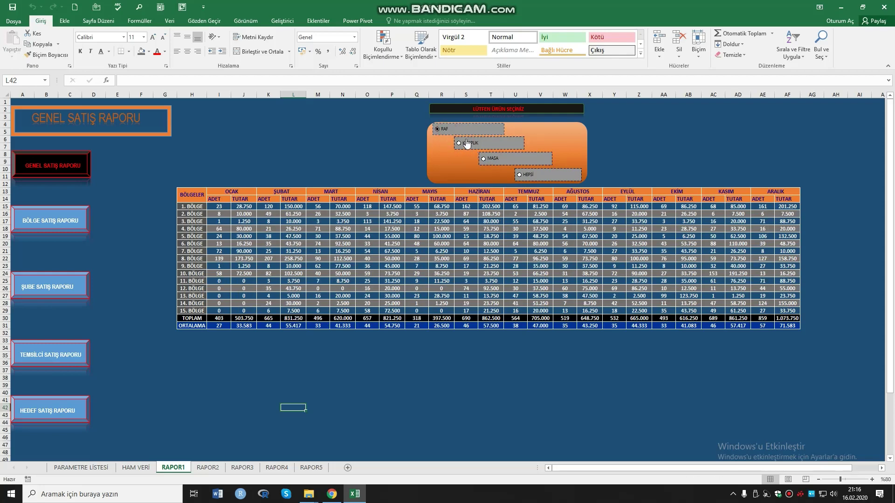
{"action": "left_click", "coordinate": [461, 143]}
{"action": "left_click", "coordinate": [487, 159]}
{"action": "left_click", "coordinate": [442, 130]}
{"action": "left_click", "coordinate": [530, 180]}
{"action": "left_click", "coordinate": [441, 130]}
{"action": "left_click", "coordinate": [474, 372]}
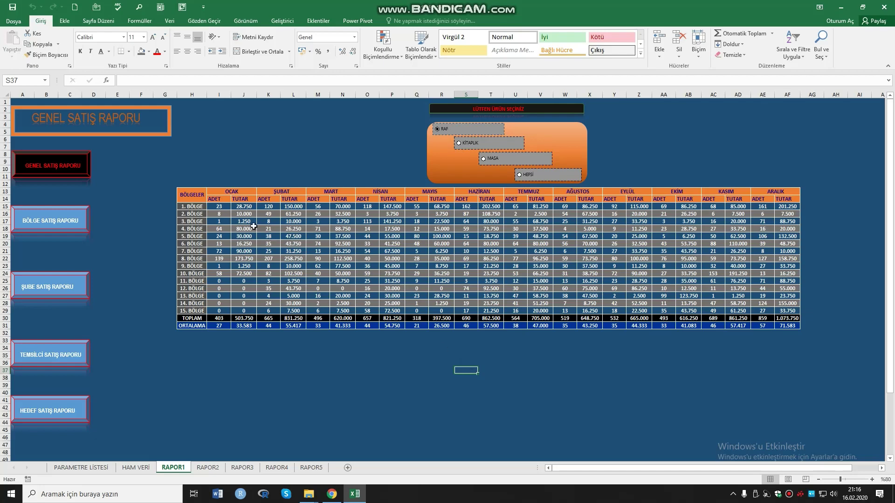
{"action": "left_click_drag", "start_coordinate": [222, 208], "coordinate": [783, 309]}
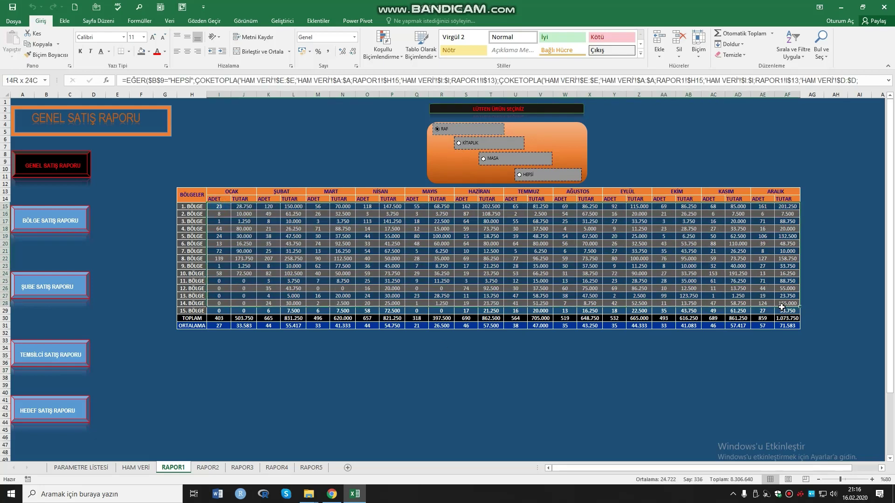
{"action": "left_click", "coordinate": [351, 393]}
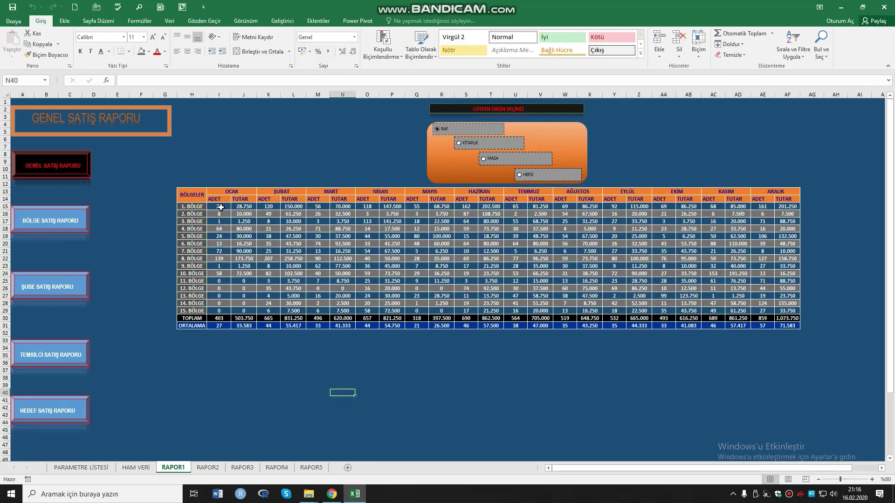
{"action": "left_click_drag", "start_coordinate": [220, 208], "coordinate": [786, 309]}
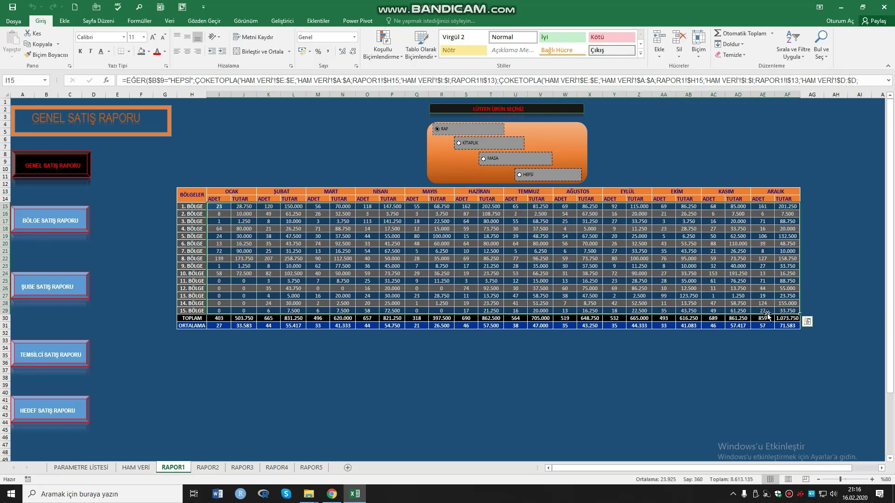
{"action": "left_click", "coordinate": [517, 399]}
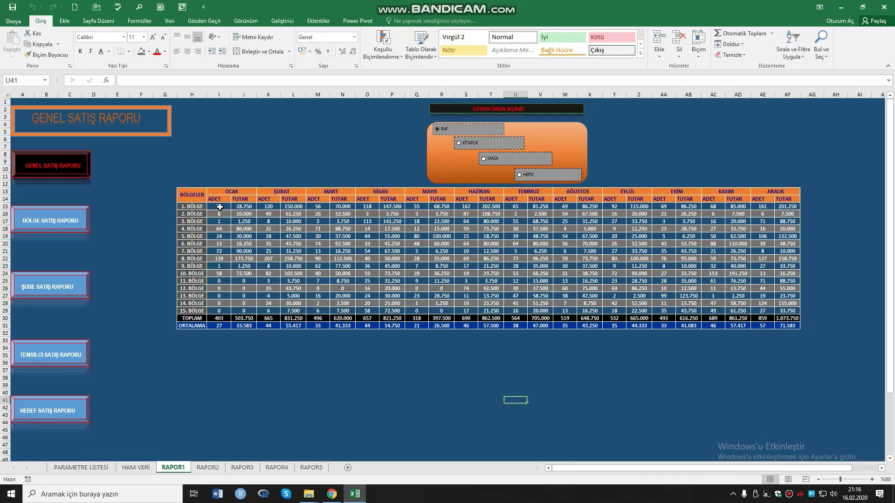
{"action": "left_click_drag", "start_coordinate": [220, 207], "coordinate": [786, 310]}
{"action": "left_click", "coordinate": [307, 385]}
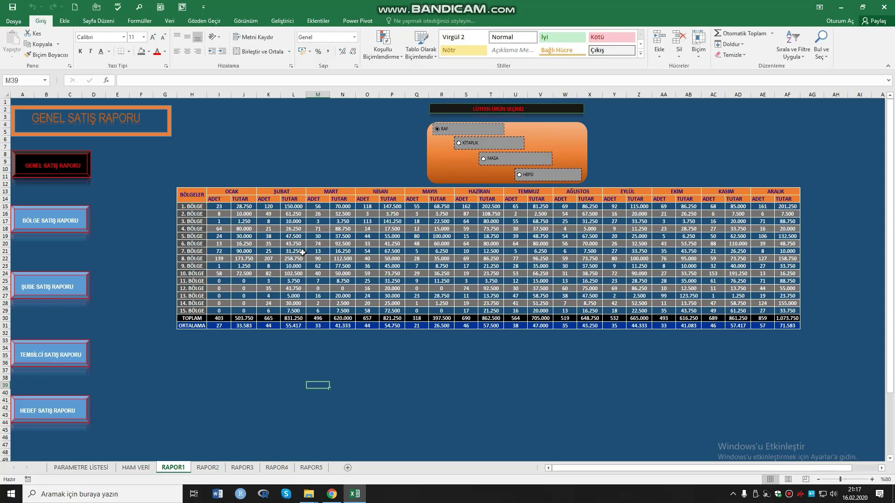
{"action": "left_click", "coordinate": [554, 387]}
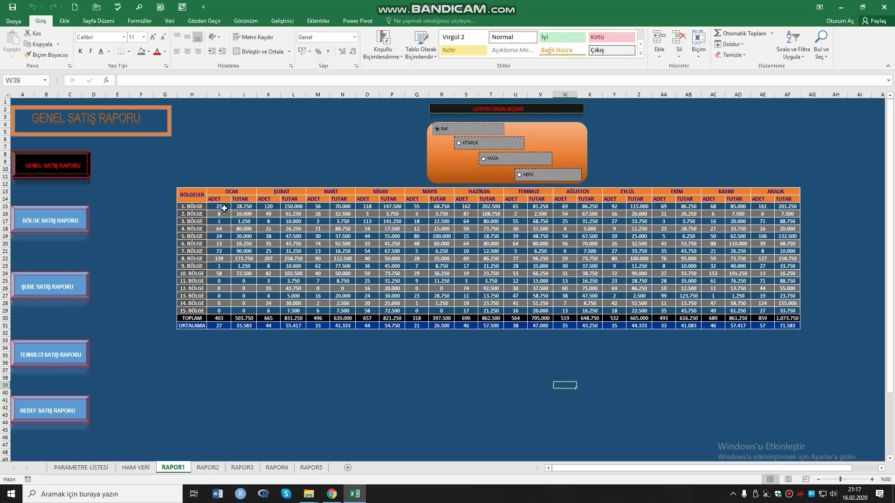
{"action": "left_click_drag", "start_coordinate": [224, 209], "coordinate": [786, 308]}
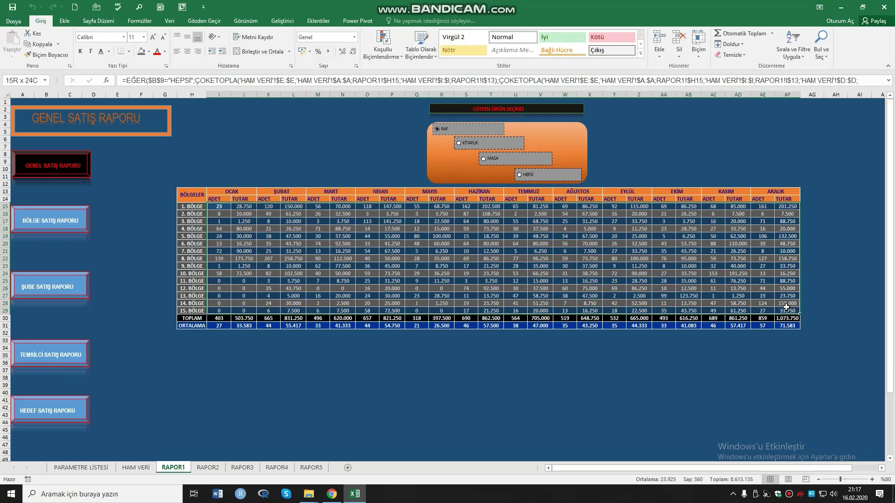
{"action": "left_click", "coordinate": [713, 139]}
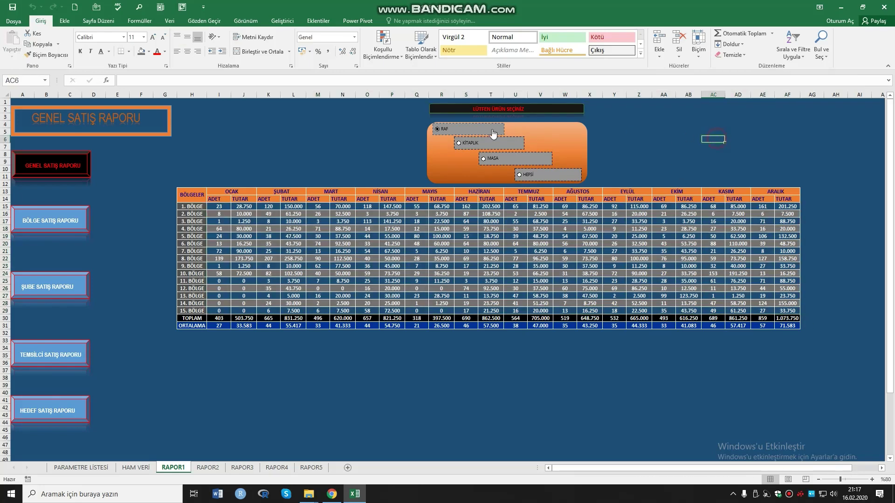
{"action": "left_click", "coordinate": [466, 143]}
{"action": "left_click_drag", "start_coordinate": [689, 117], "coordinate": [814, 166]}
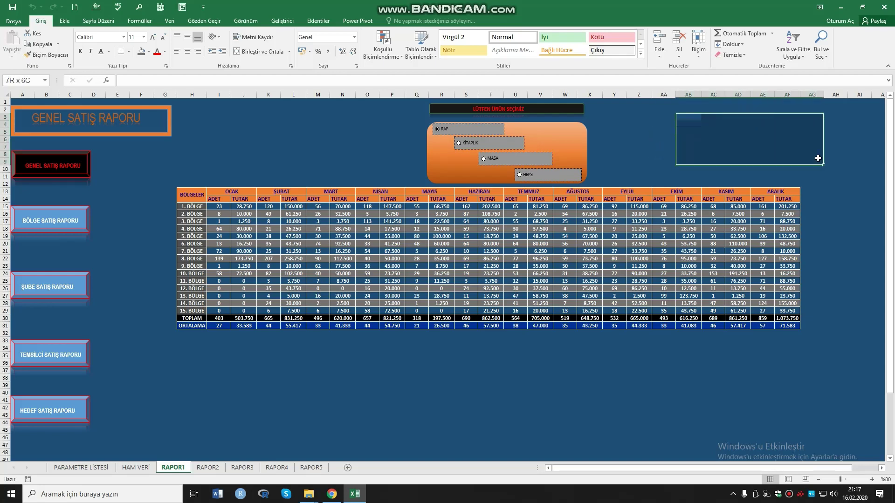
{"action": "left_click", "coordinate": [565, 374]}
{"action": "left_click", "coordinate": [654, 393]}
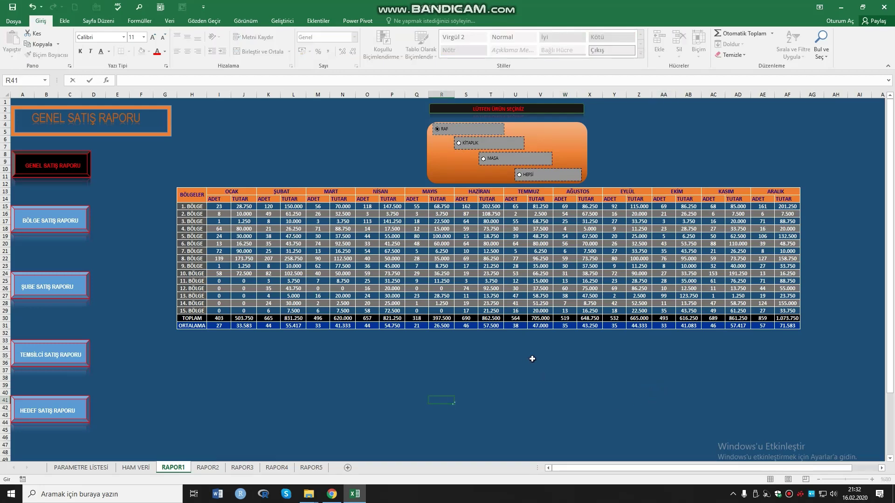
{"action": "left_click", "coordinate": [532, 359]}
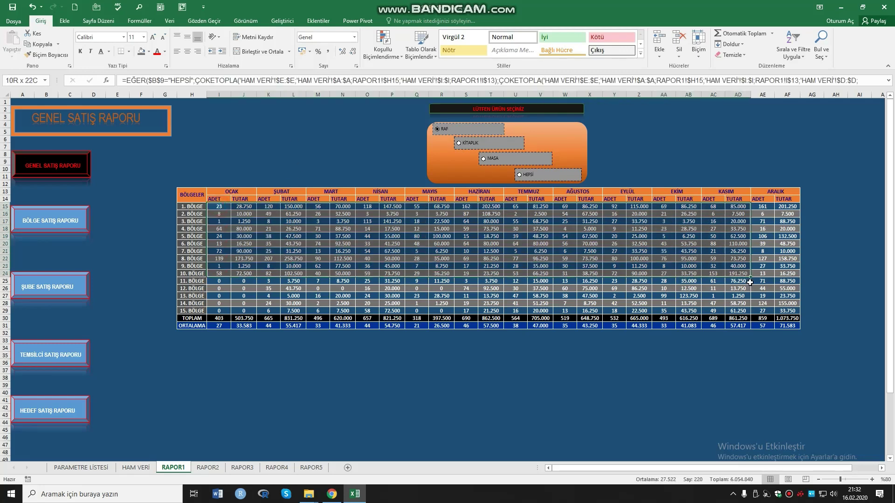
{"action": "left_click_drag", "start_coordinate": [219, 205], "coordinate": [787, 310]}
{"action": "left_click", "coordinate": [363, 369]}
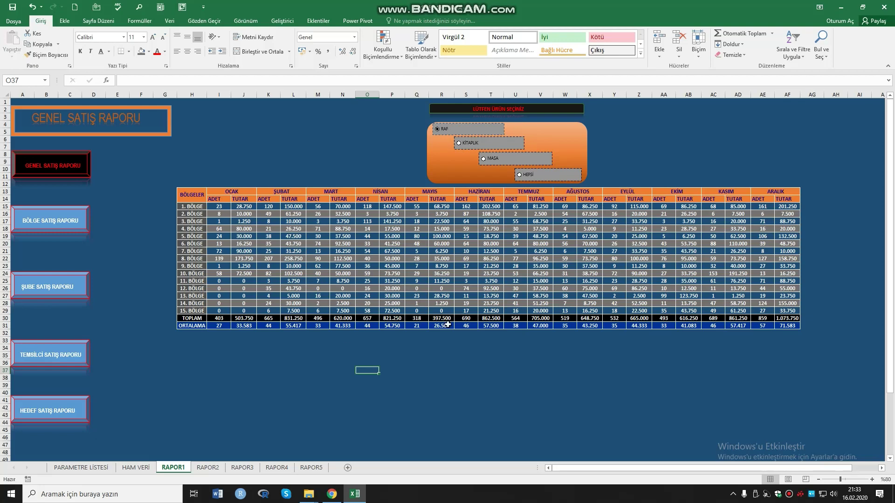
{"action": "left_click", "coordinate": [603, 386]}
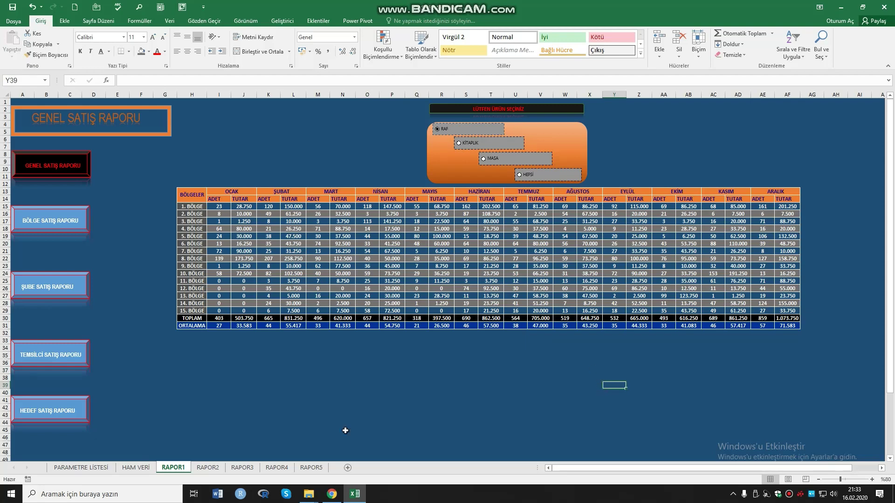
{"action": "left_click", "coordinate": [321, 407]}
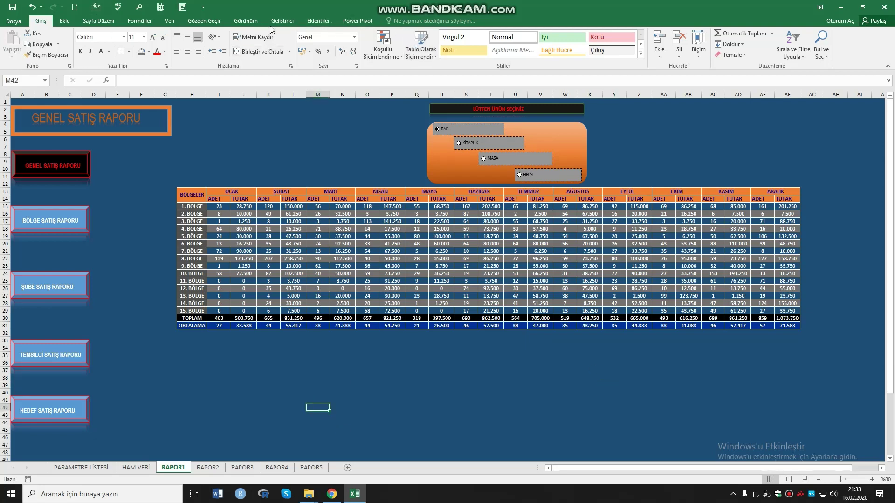
Start recording a new macro named ortalamaustu
{"action": "left_click", "coordinate": [283, 21]}
{"action": "left_click", "coordinate": [70, 33]}
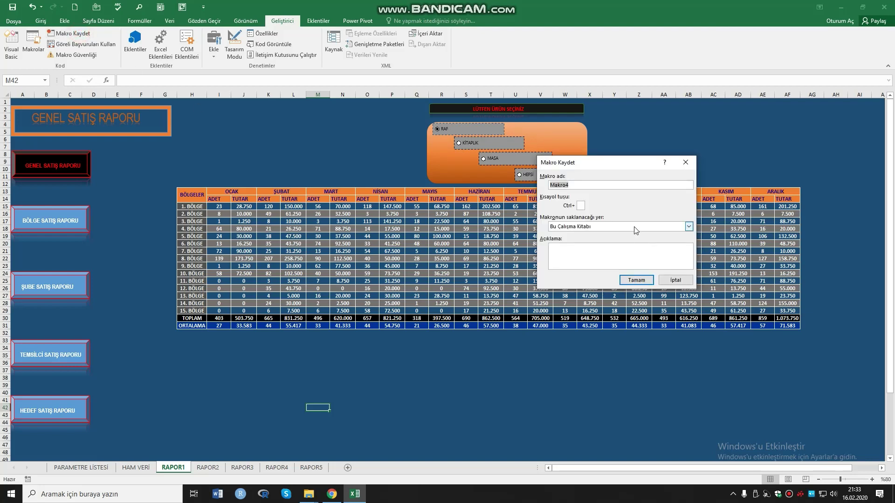
{"action": "type", "text": "ORT"}
{"action": "left_click", "coordinate": [634, 280]}
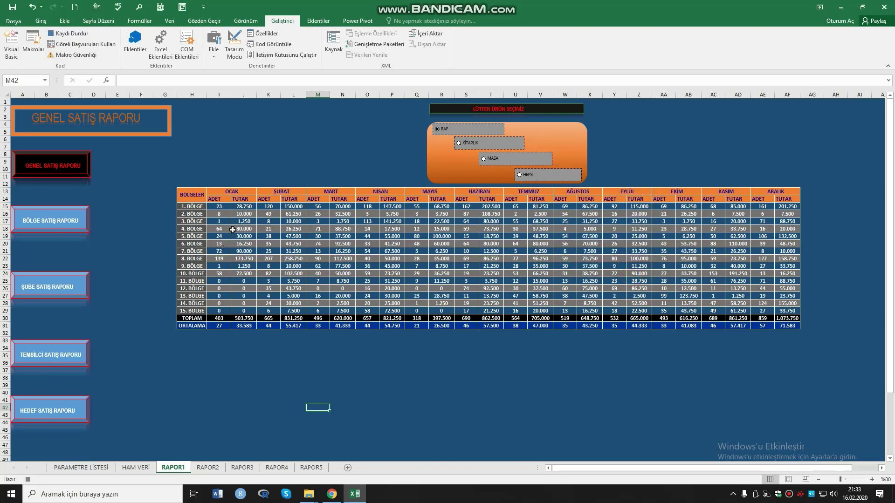
Select the monthly figures I15:AF29 and open Conditional Formatting
{"action": "left_click_drag", "start_coordinate": [219, 206], "coordinate": [790, 309]}
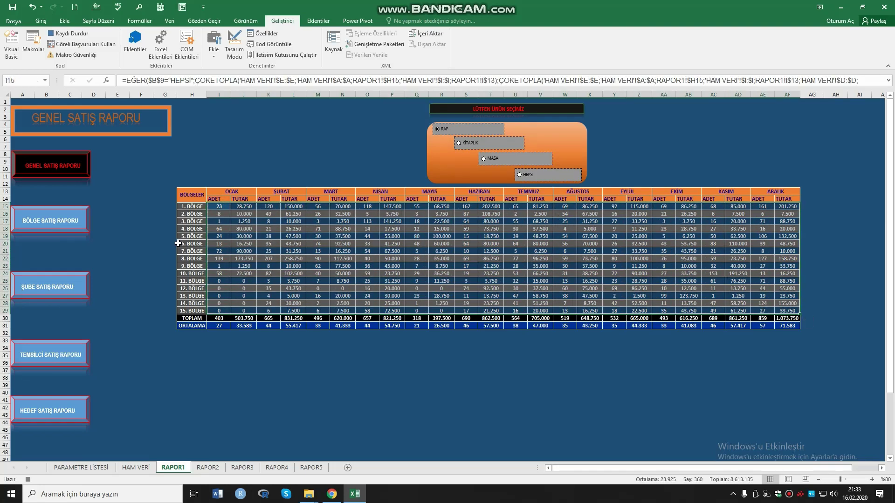
{"action": "left_click", "coordinate": [41, 20]}
{"action": "left_click", "coordinate": [383, 52]}
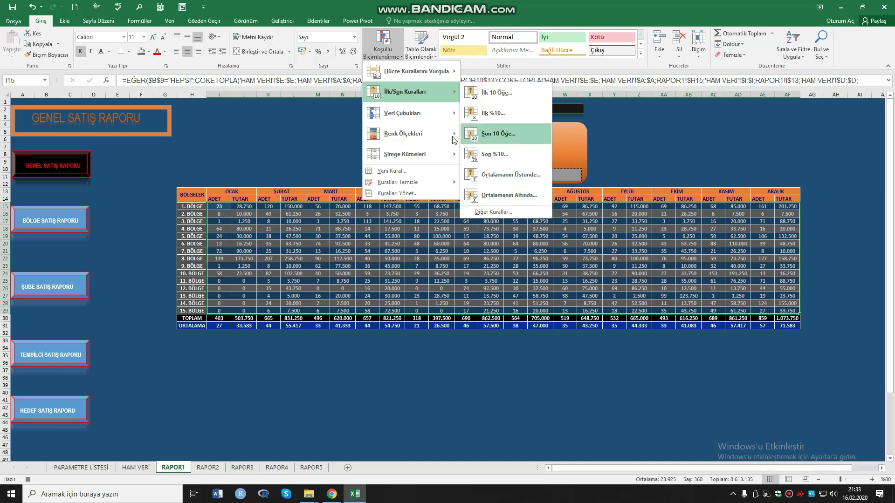
Create a formula-based rule comparing I15 as greater than the ORTALAMA value in I31
{"action": "left_click", "coordinate": [413, 172]}
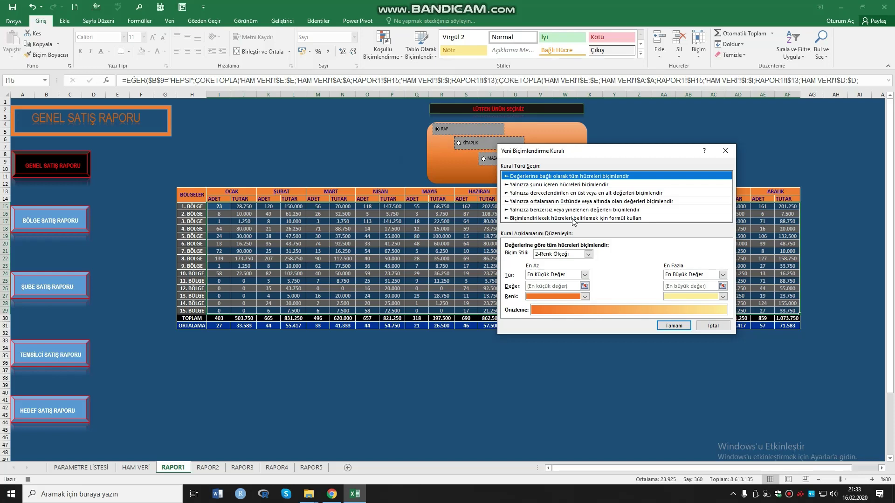
{"action": "left_click", "coordinate": [573, 218]}
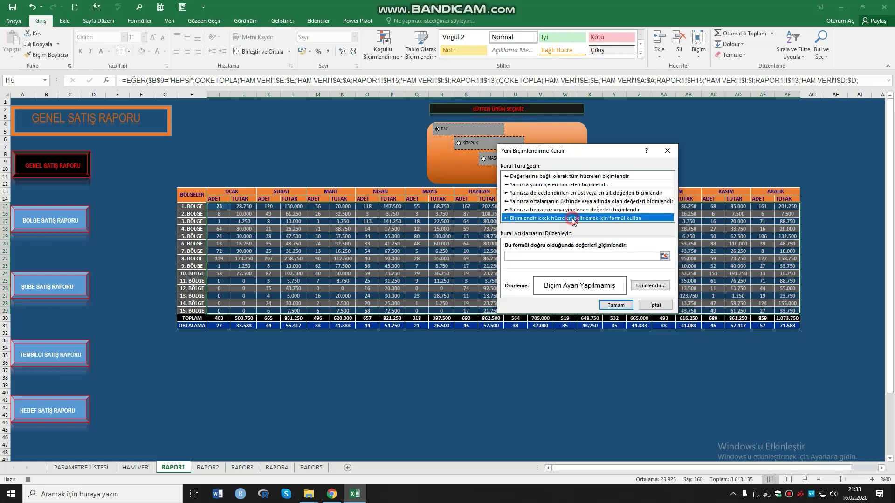
{"action": "left_click", "coordinate": [540, 256]}
{"action": "left_click", "coordinate": [217, 205]}
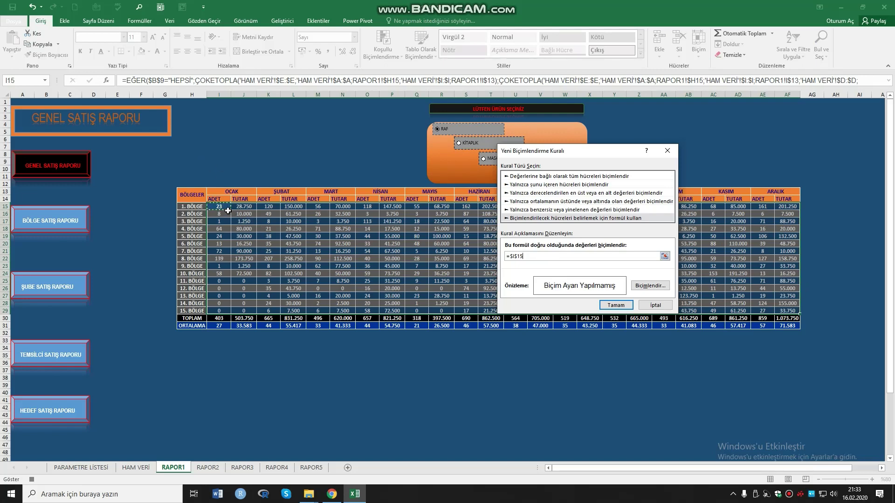
{"action": "key", "text": "F4"}
{"action": "type", "text": ">"}
{"action": "left_click", "coordinate": [221, 327]}
{"action": "key", "text": "F4"}
Give the rule a green fill and apply it to the sales table
{"action": "left_click", "coordinate": [650, 285]}
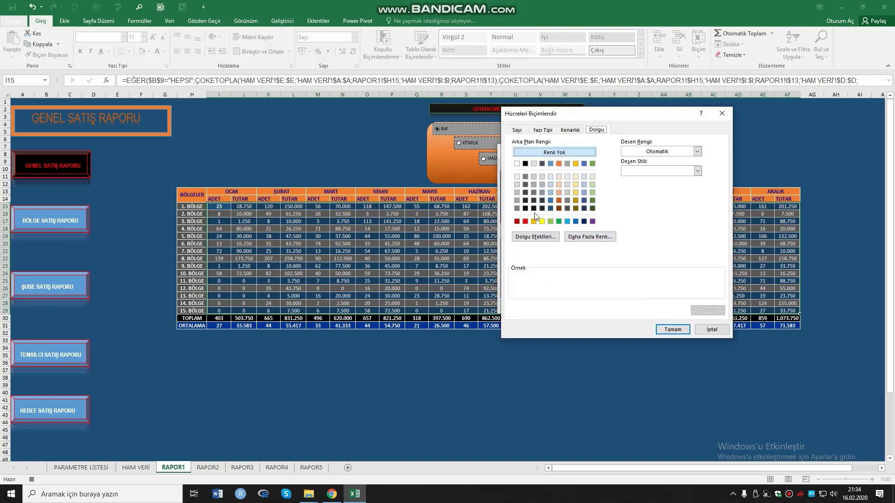
{"action": "left_click", "coordinate": [559, 221]}
{"action": "left_click", "coordinate": [550, 221]}
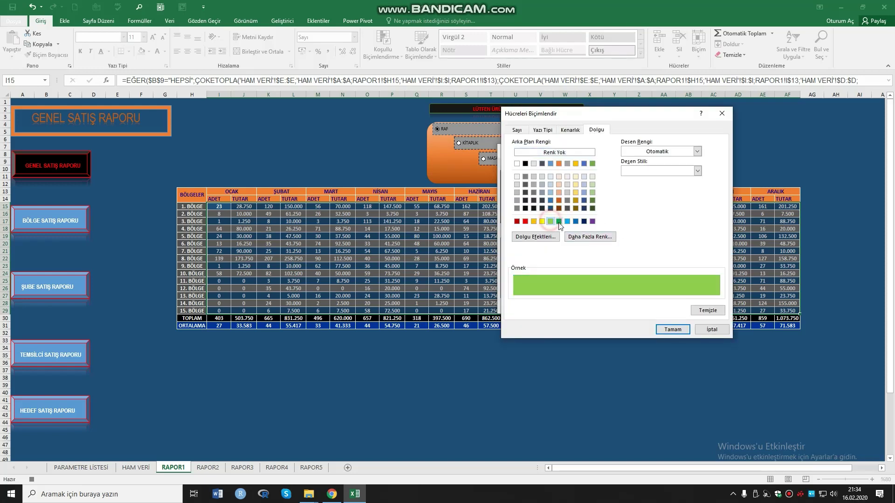
{"action": "left_click", "coordinate": [559, 221]}
{"action": "left_click", "coordinate": [526, 130]}
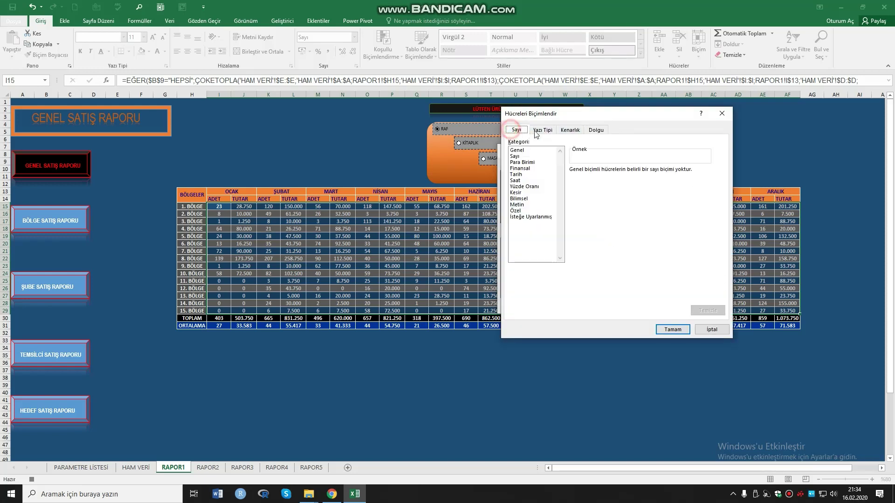
{"action": "left_click", "coordinate": [542, 130]}
{"action": "left_click", "coordinate": [569, 130]}
{"action": "left_click", "coordinate": [587, 130]}
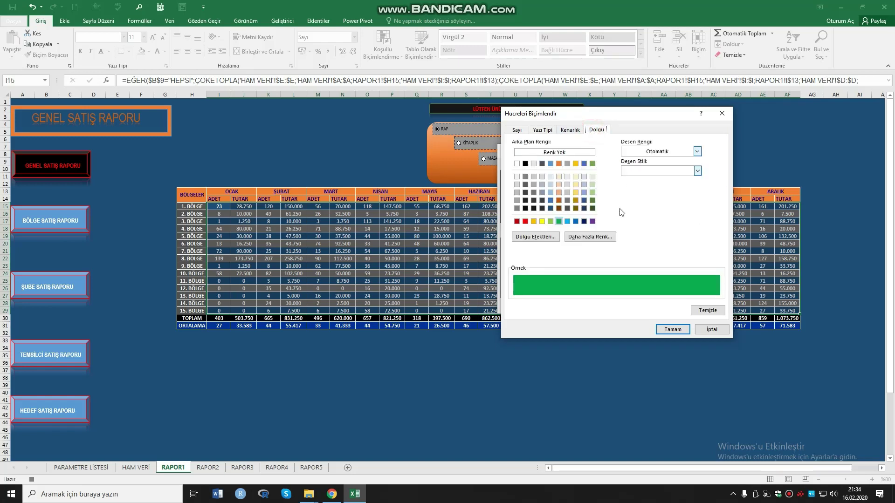
{"action": "left_click", "coordinate": [675, 330]}
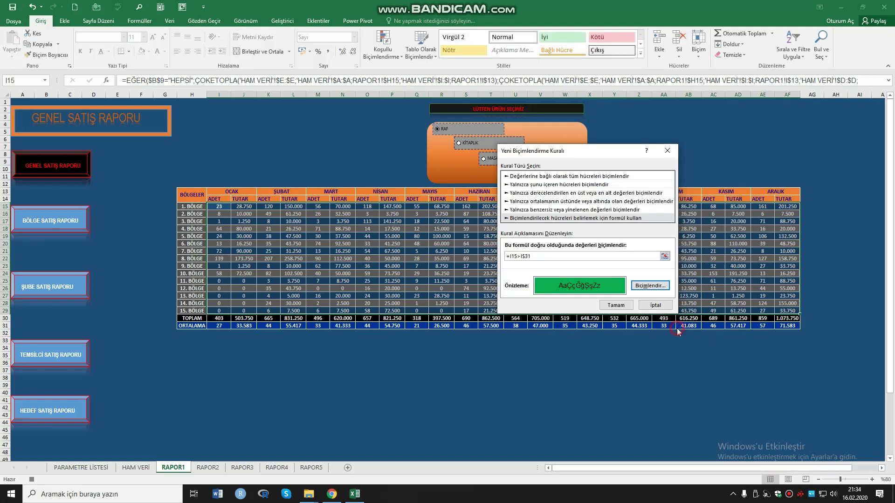
{"action": "left_click", "coordinate": [625, 306]}
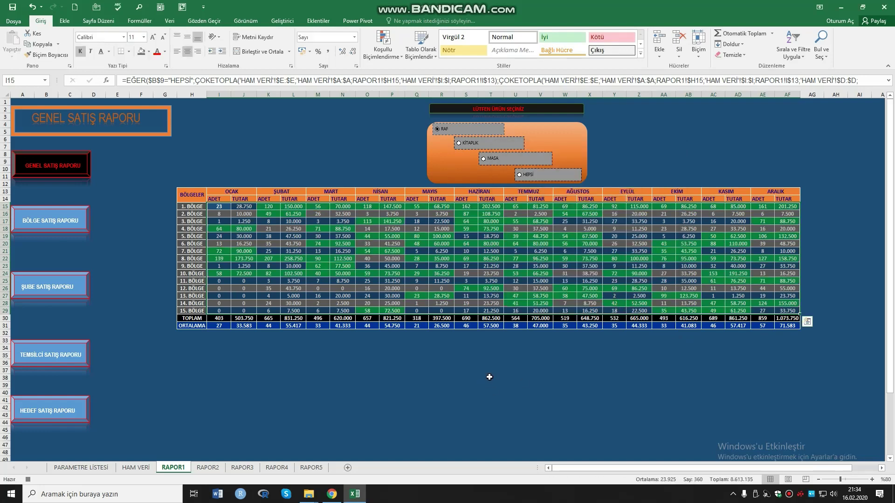
Check the formulas in I15 and K15, then stop the highlight macro recording
{"action": "left_click", "coordinate": [489, 376]}
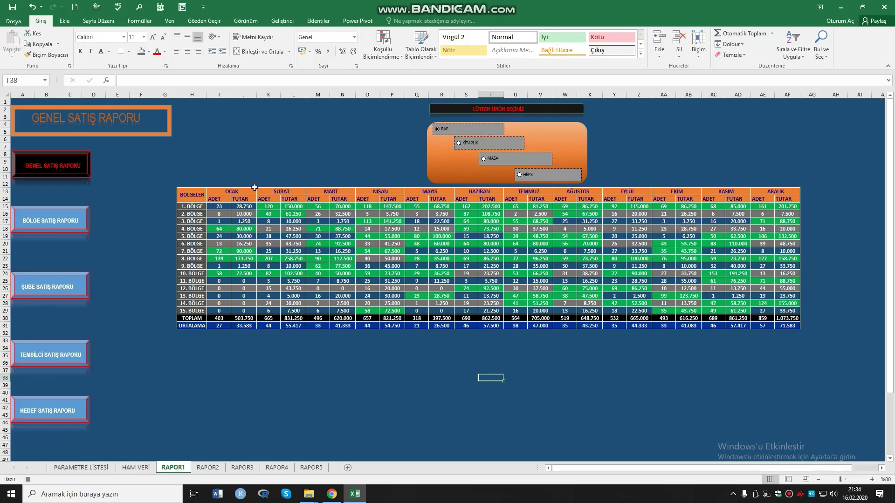
{"action": "left_click", "coordinate": [224, 209]}
{"action": "left_click", "coordinate": [266, 206]}
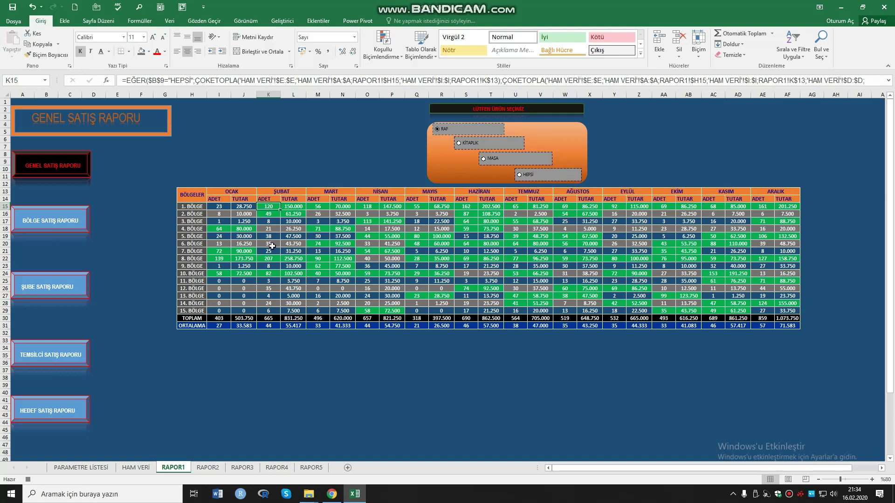
{"action": "left_click", "coordinate": [28, 479]}
Switch through KİTAPLIK, MASA, HEPSİ and RAF to confirm the table recalculates
{"action": "left_click", "coordinate": [311, 215]}
{"action": "left_click", "coordinate": [374, 223]}
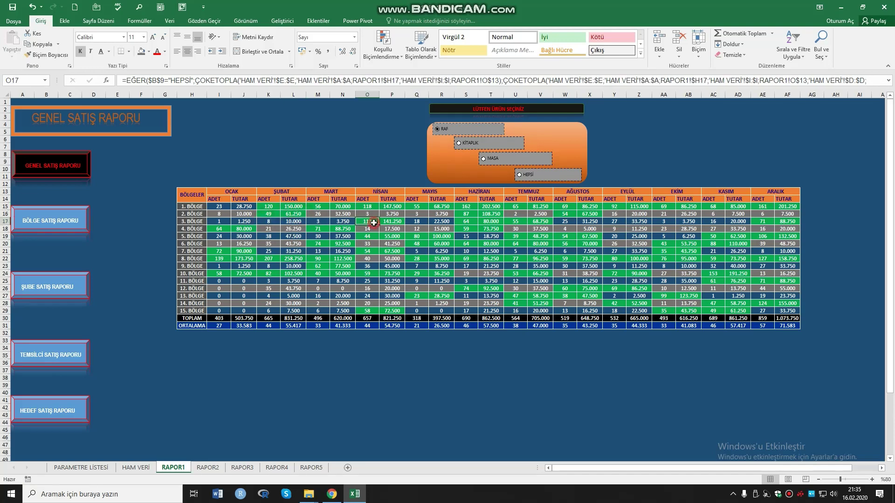
{"action": "left_click", "coordinate": [462, 143]}
{"action": "left_click", "coordinate": [484, 159]}
{"action": "left_click", "coordinate": [523, 175]}
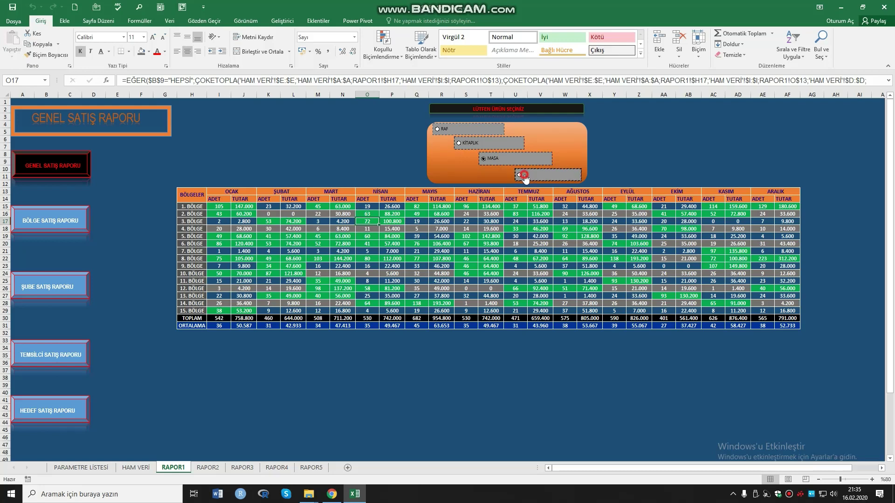
{"action": "left_click", "coordinate": [437, 129]}
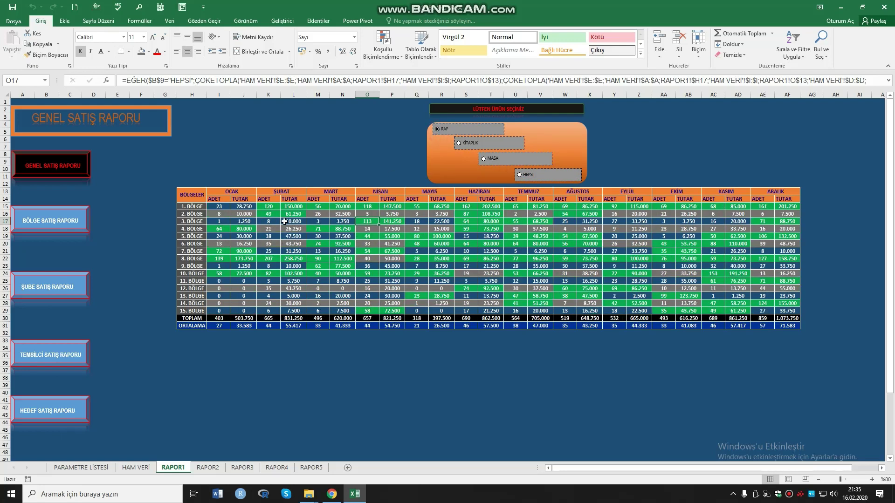
{"action": "left_click", "coordinate": [268, 210]}
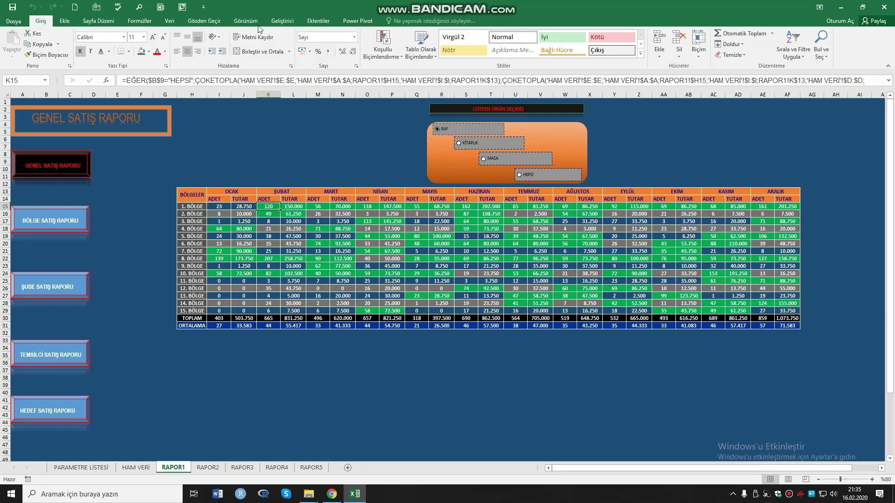
{"action": "left_click", "coordinate": [282, 20]}
Start recording a new 'ortalamaaltı' macro and select the sales values I15:AF29
{"action": "left_click", "coordinate": [70, 34]}
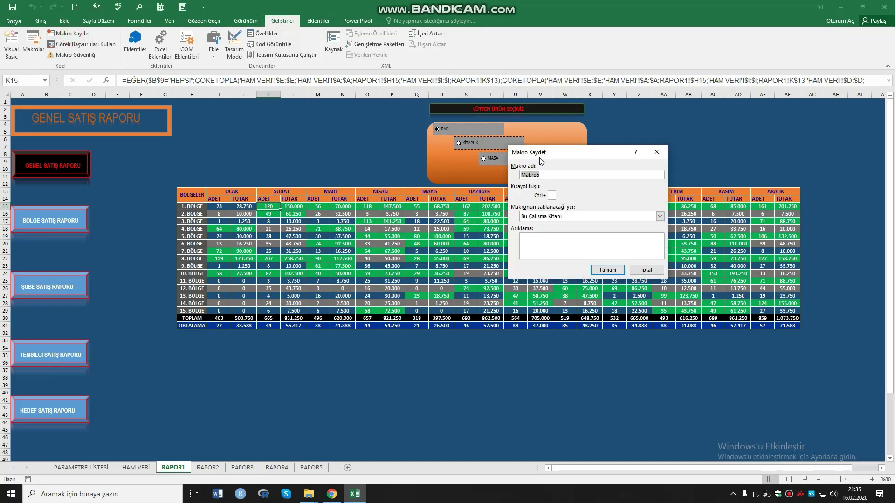
{"action": "type", "text": "ortalamaaltı"}
{"action": "left_click", "coordinate": [607, 269]}
{"action": "left_click_drag", "start_coordinate": [212, 207], "coordinate": [781, 313]}
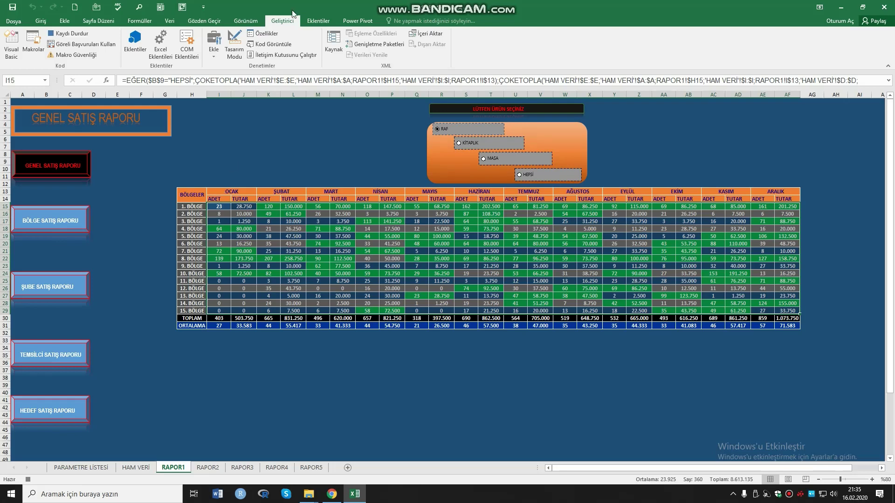
{"action": "left_click", "coordinate": [41, 22]}
Create a formula-based rule =I15<=$I$31 comparing each figure to its month average
{"action": "left_click", "coordinate": [387, 52]}
{"action": "mouse_move", "coordinate": [398, 182]}
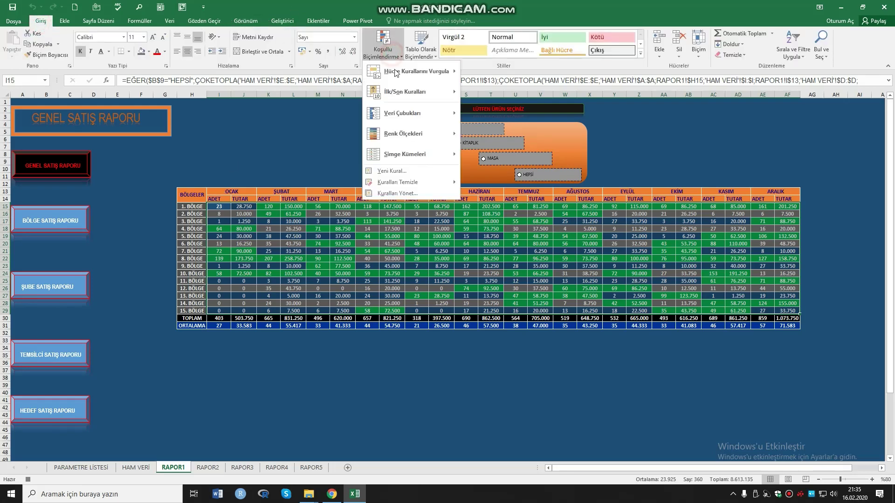
{"action": "left_click", "coordinate": [401, 172]}
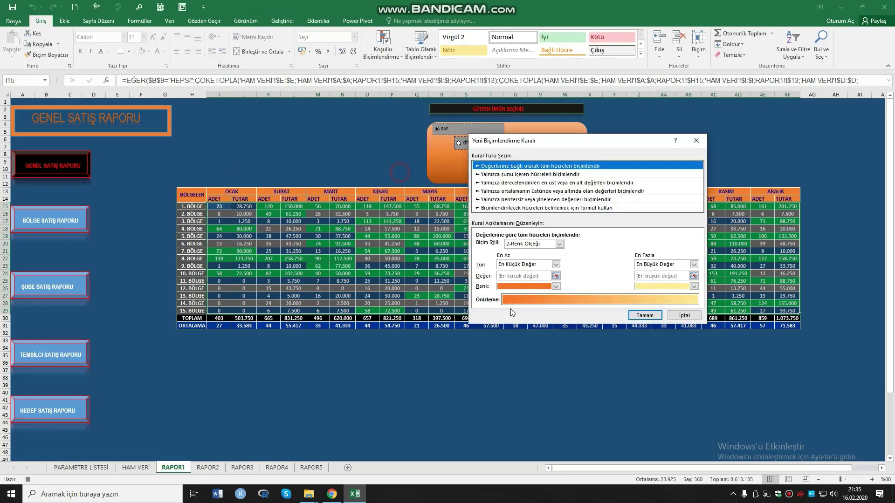
{"action": "left_click", "coordinate": [522, 208]}
{"action": "left_click", "coordinate": [513, 244]}
{"action": "left_click", "coordinate": [219, 207]}
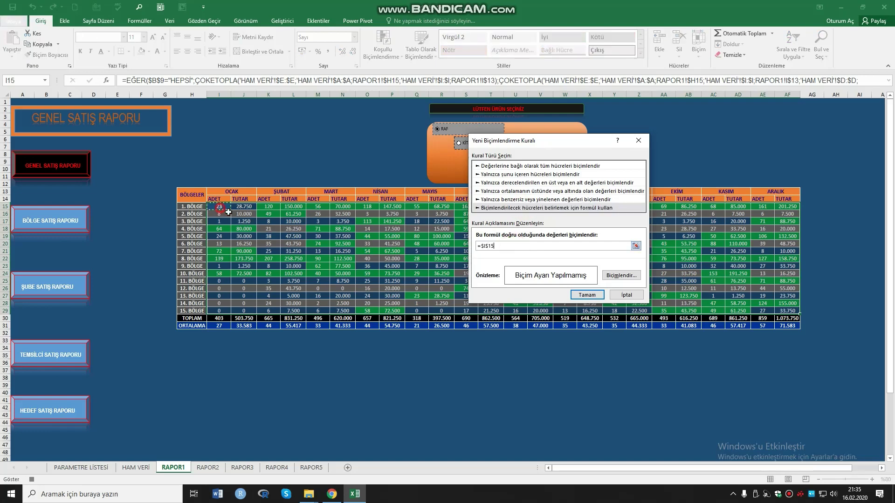
{"action": "key", "text": "F4"}
{"action": "key", "text": "F4"}
{"action": "type", "text": "<="}
{"action": "left_click", "coordinate": [219, 326]}
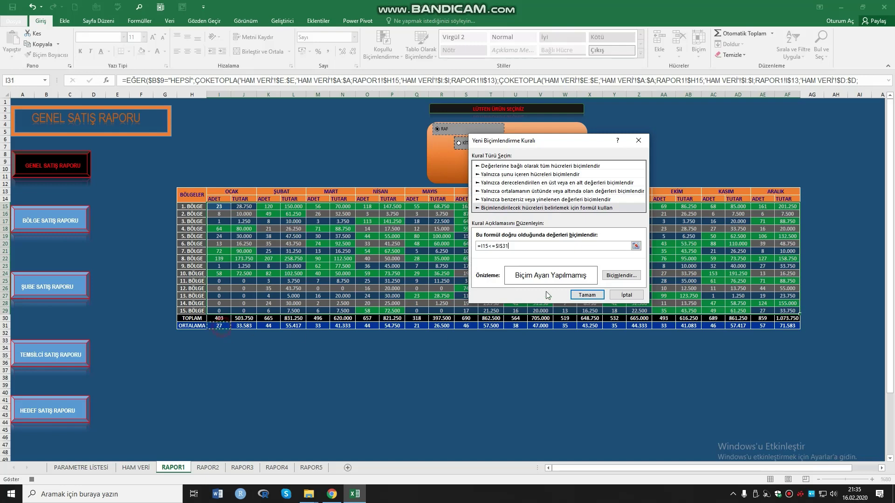
Give the rule a red fill and apply it
{"action": "left_click", "coordinate": [621, 275]}
{"action": "left_click", "coordinate": [496, 211]}
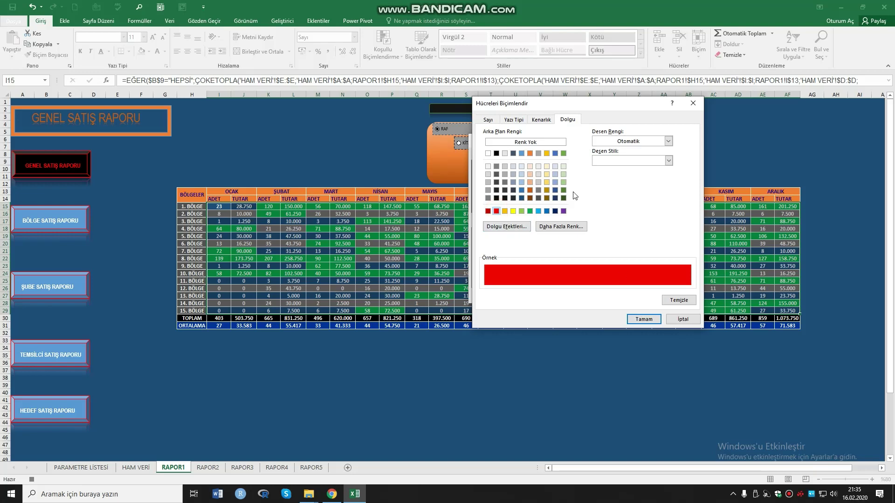
{"action": "left_click", "coordinate": [644, 320]}
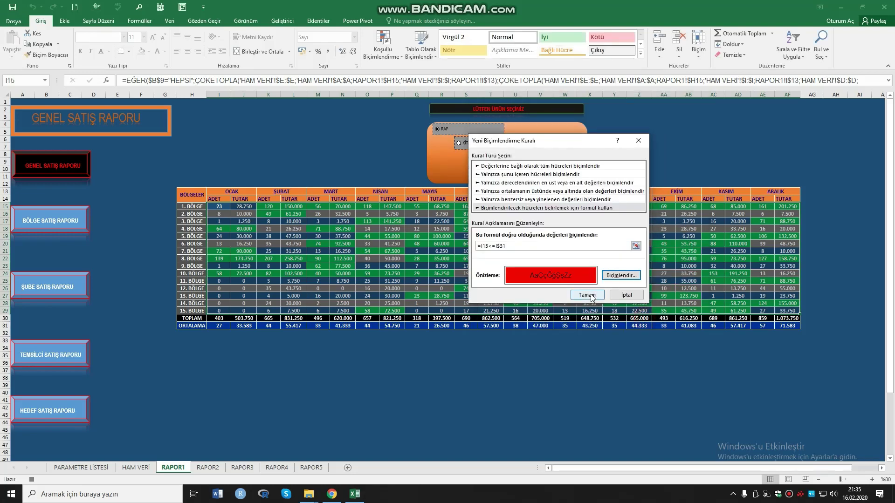
{"action": "left_click", "coordinate": [588, 298]}
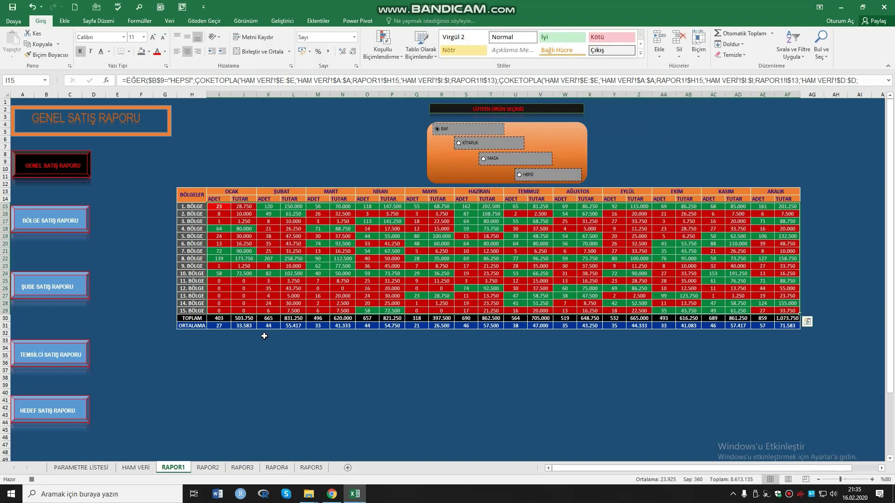
{"action": "left_click", "coordinate": [244, 363]}
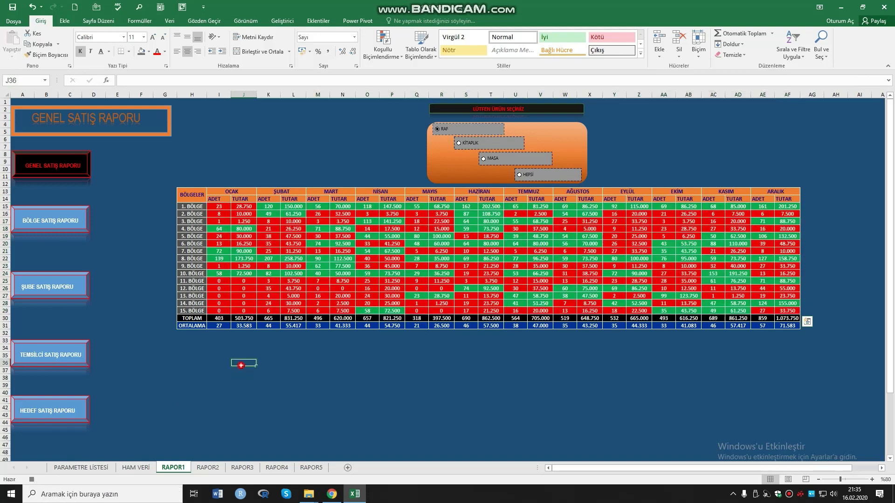
{"action": "left_click", "coordinate": [31, 480]}
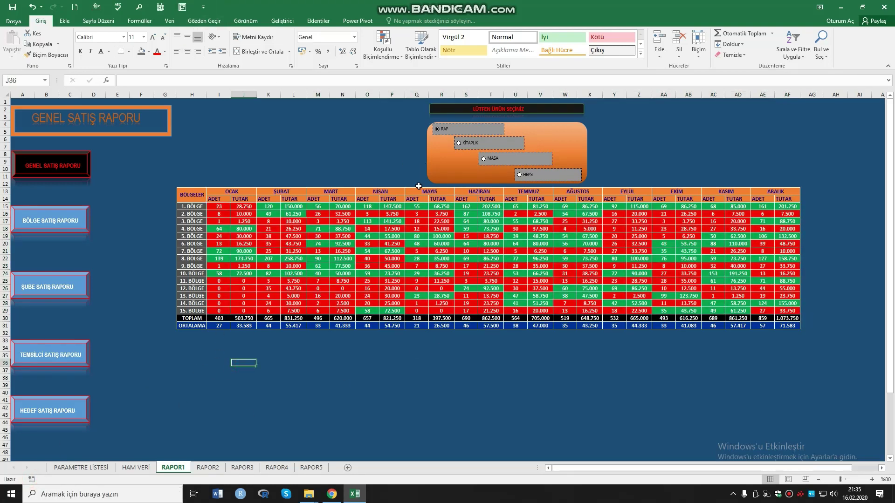
{"action": "left_click", "coordinate": [464, 143]}
{"action": "left_click", "coordinate": [487, 159]}
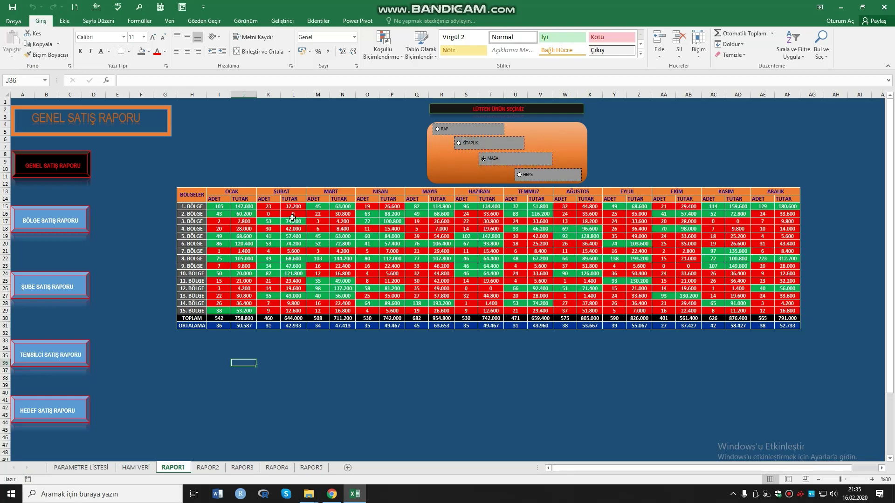
{"action": "left_click", "coordinate": [520, 174]}
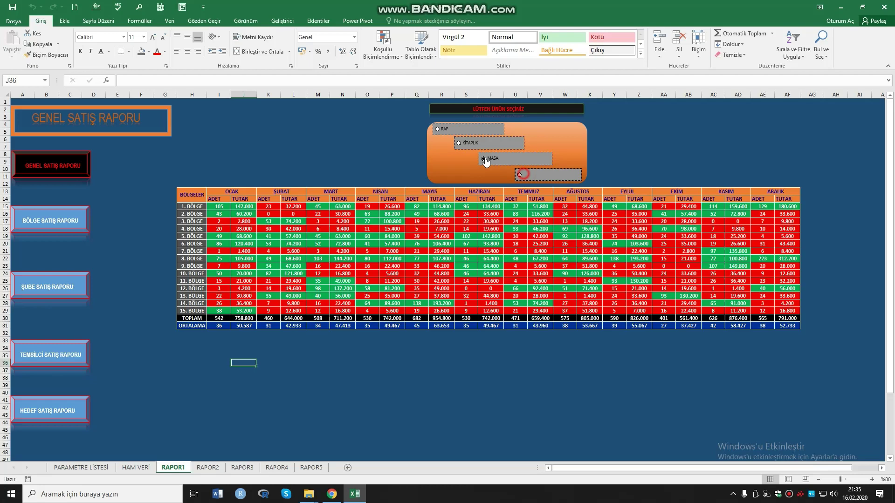
{"action": "left_click", "coordinate": [439, 129]}
{"action": "left_click", "coordinate": [471, 143]}
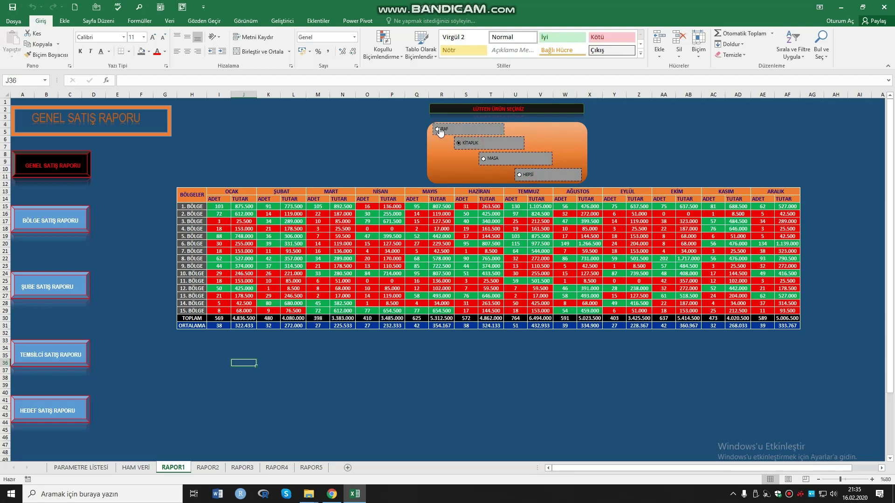
{"action": "left_click", "coordinate": [437, 129]}
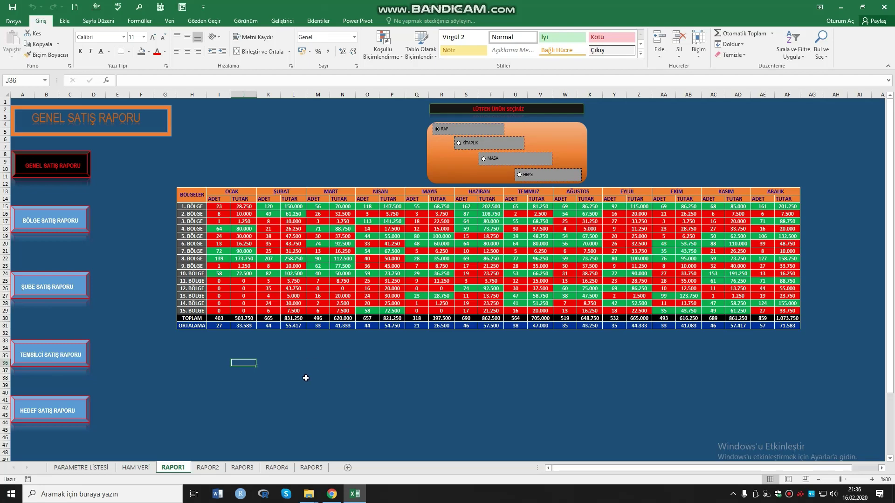
Start recording another macro, its name beginning with 'b'
{"action": "left_click", "coordinate": [283, 21]}
{"action": "left_click", "coordinate": [78, 35]}
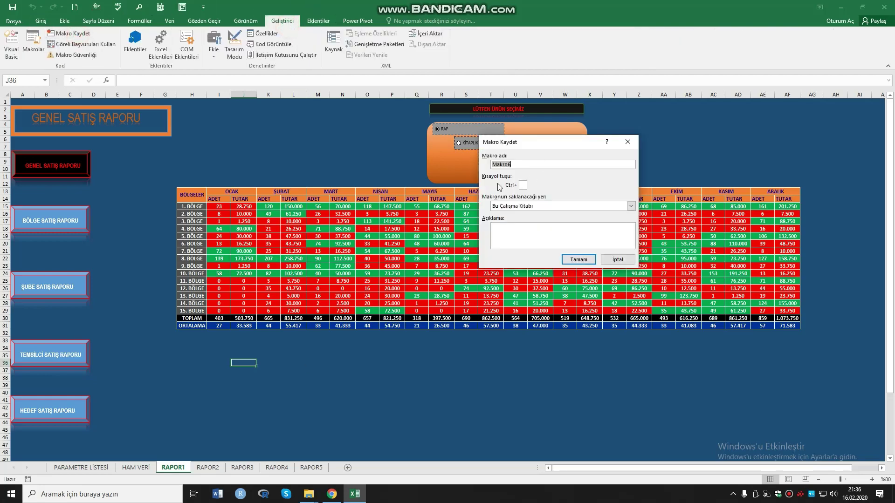
{"action": "type", "text": "bıcımtemizle"}
{"action": "left_click", "coordinate": [579, 259]}
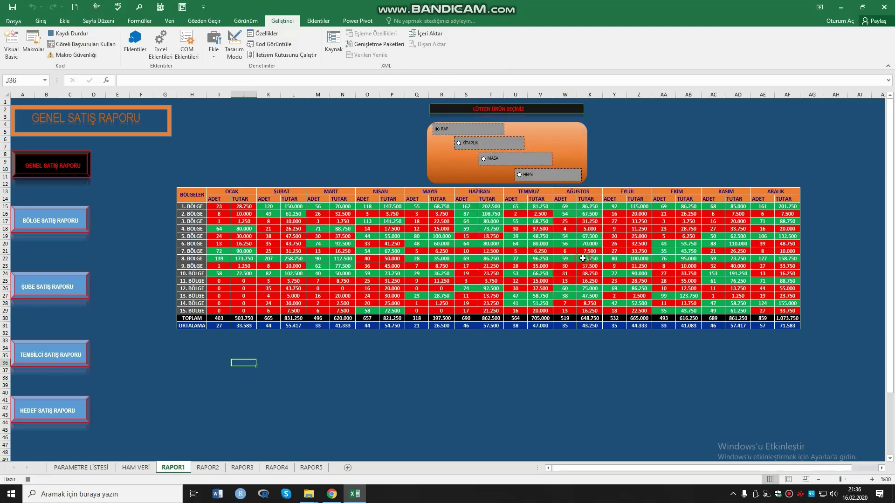
Select I15:AF29 and clear the conditional formatting rules from the selected cells
{"action": "left_click_drag", "start_coordinate": [217, 207], "coordinate": [759, 281]}
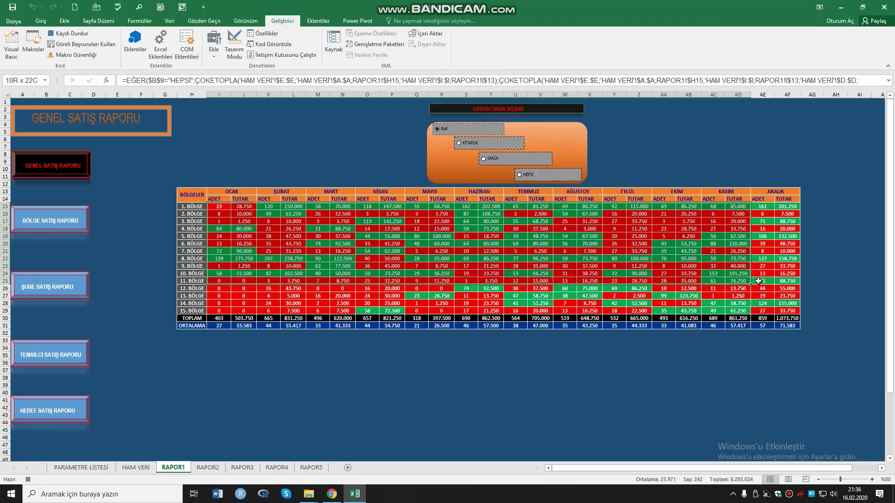
{"action": "left_click_drag", "start_coordinate": [758, 281], "coordinate": [792, 311]}
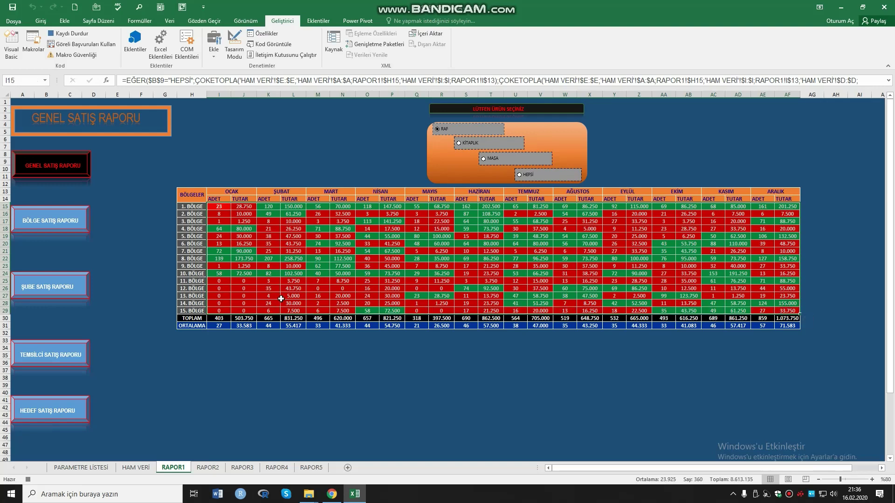
{"action": "left_click", "coordinate": [62, 21]}
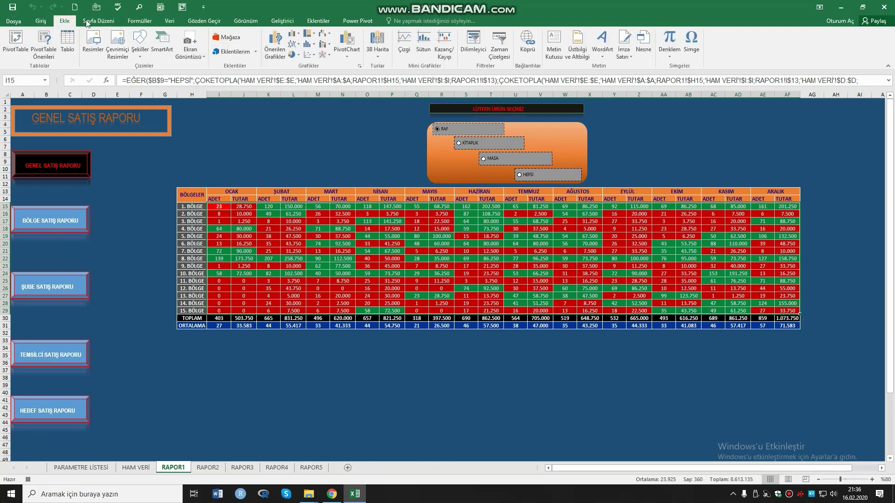
{"action": "left_click", "coordinate": [41, 21]}
{"action": "left_click", "coordinate": [380, 55]}
{"action": "mouse_move", "coordinate": [398, 181]}
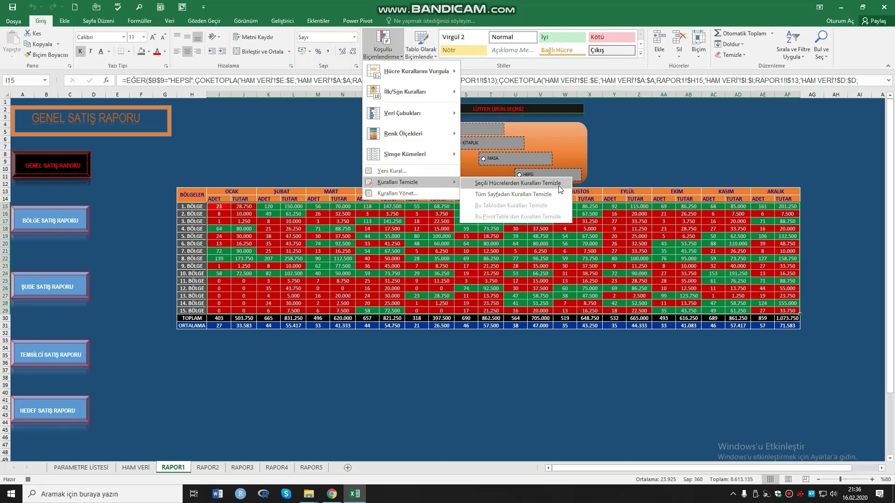
{"action": "left_click", "coordinate": [538, 184]}
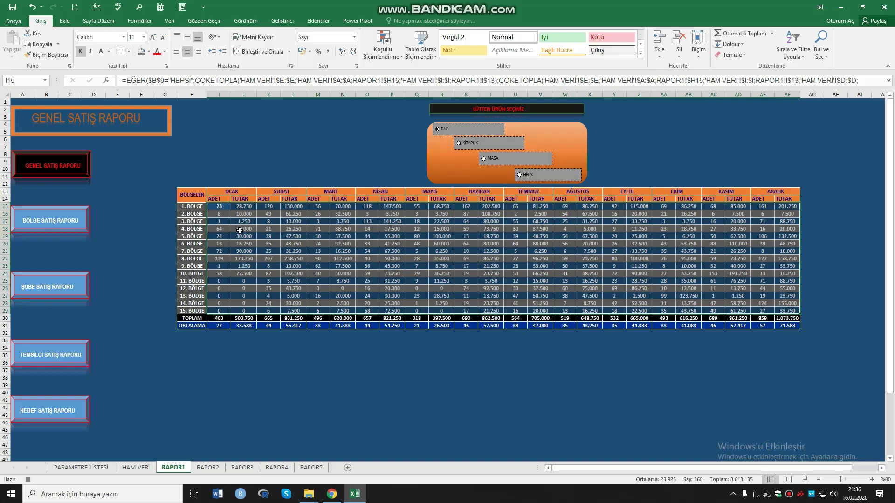
Stop the macro recording and return to an empty cell below the table
{"action": "key", "text": "shift+BackSpace"}
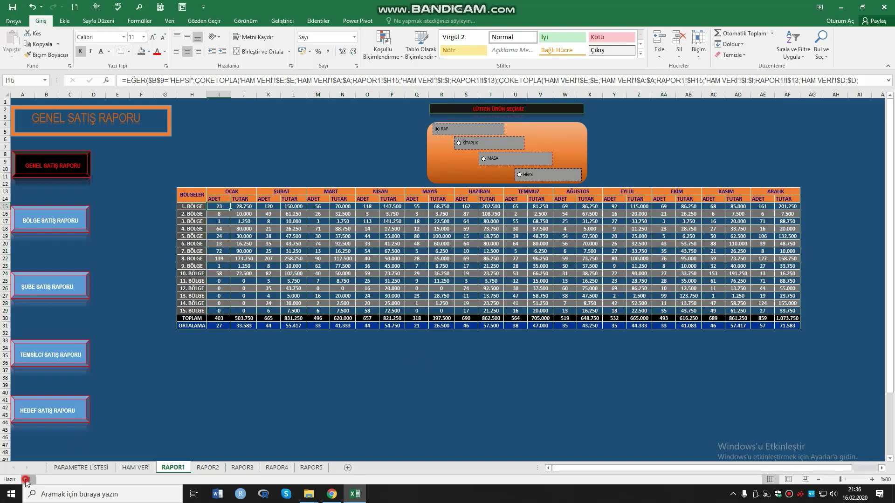
{"action": "left_click", "coordinate": [28, 480]}
{"action": "left_click", "coordinate": [289, 400]}
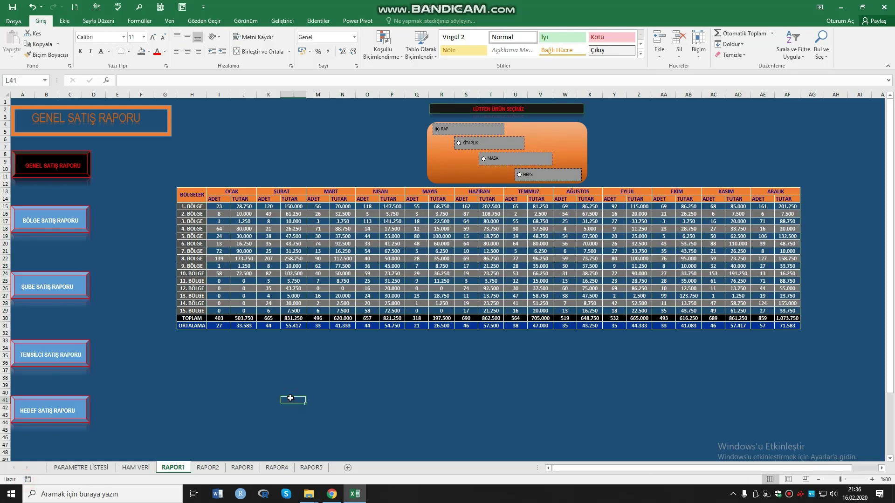
{"action": "key", "text": "Up"}
{"action": "key", "text": "Up"}
{"action": "type", "text": ","}
{"action": "left_click", "coordinate": [385, 406]}
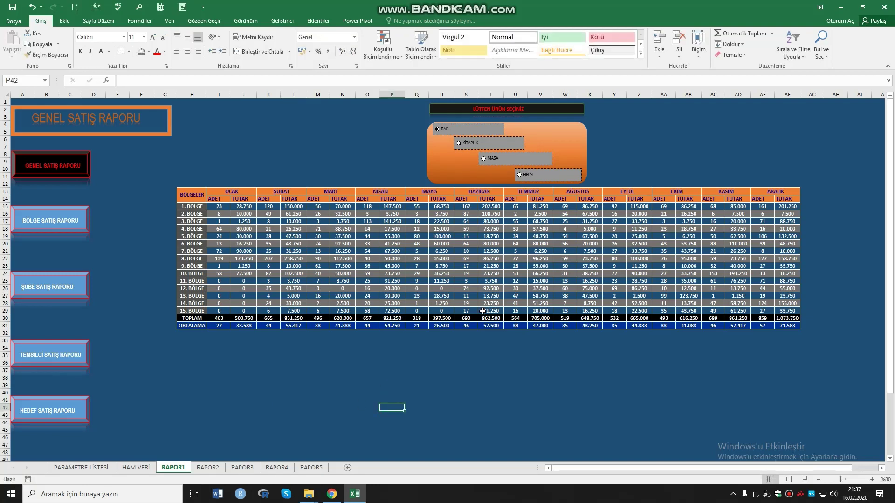
{"action": "left_click", "coordinate": [65, 21]}
Open the Şekiller shapes gallery on the Ekle tab
{"action": "left_click", "coordinate": [140, 44]}
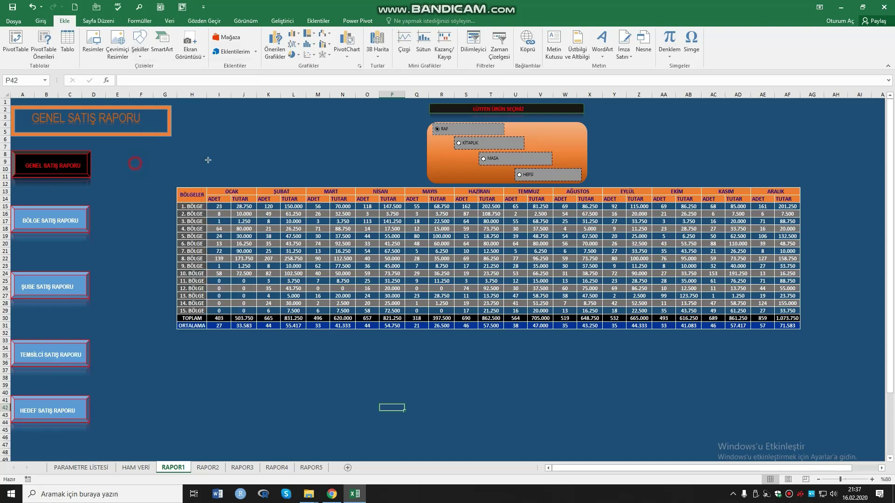
Draw a blue rectangle right of the product options, discarding an extra second rectangle
{"action": "left_click", "coordinate": [136, 162]}
{"action": "left_click_drag", "start_coordinate": [691, 113], "coordinate": [769, 128]}
{"action": "left_click", "coordinate": [764, 146]}
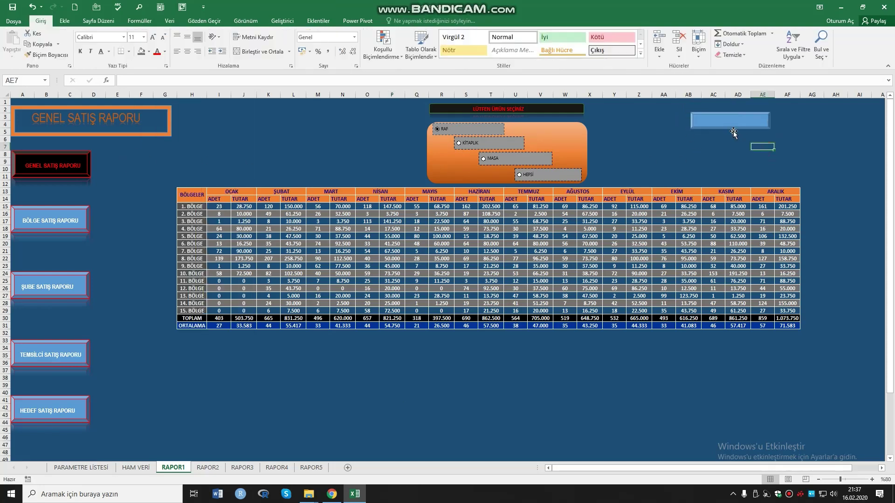
{"action": "left_click", "coordinate": [64, 20]}
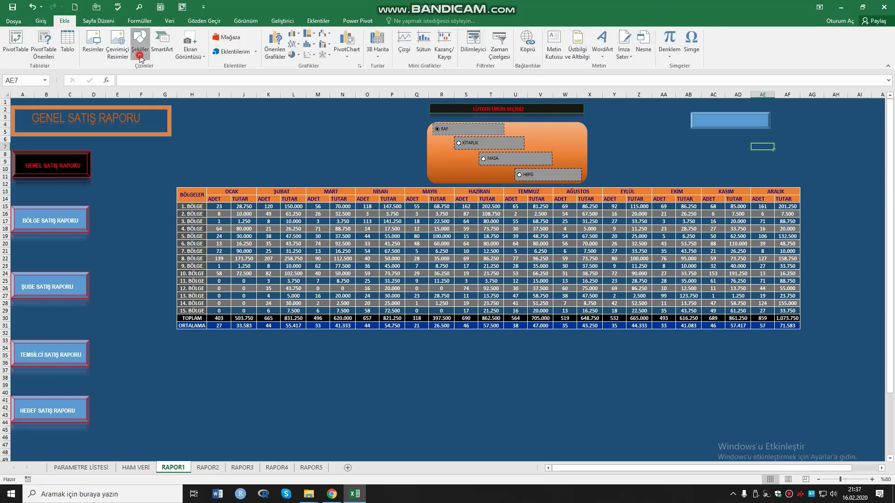
{"action": "left_click", "coordinate": [140, 44]}
{"action": "left_click", "coordinate": [136, 77]}
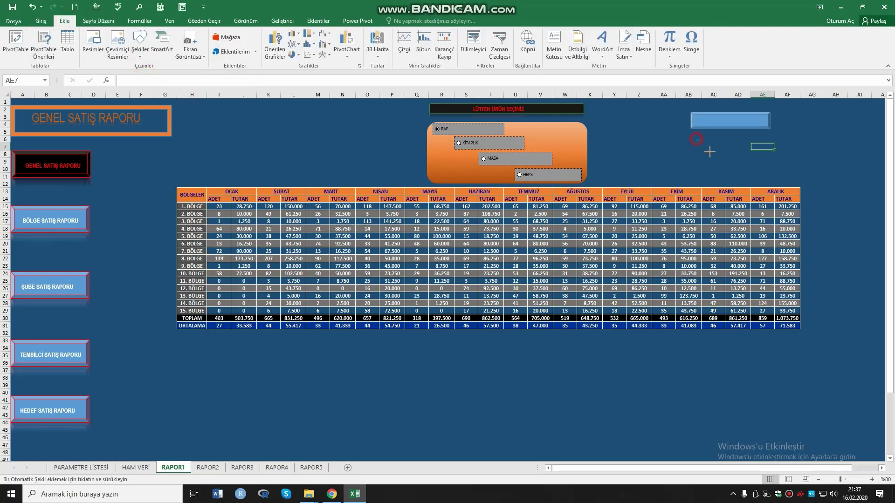
{"action": "left_click_drag", "start_coordinate": [709, 152], "coordinate": [778, 158]}
{"action": "left_click", "coordinate": [809, 172]}
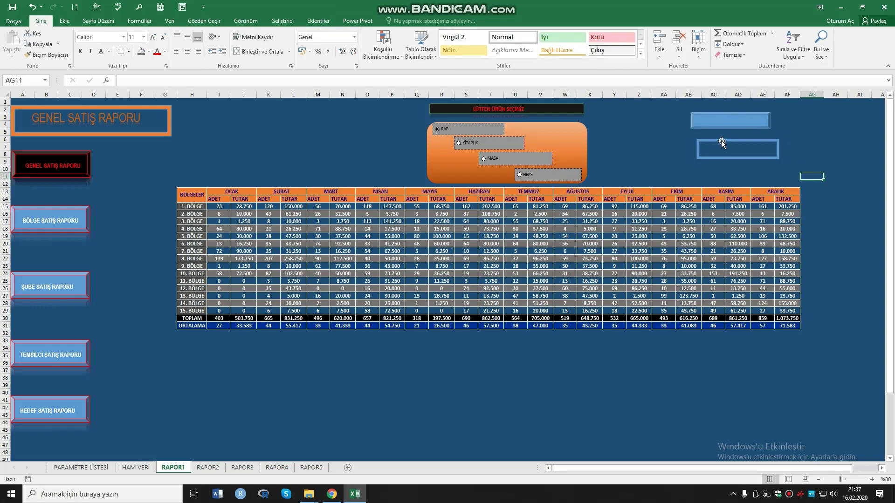
{"action": "left_click_drag", "start_coordinate": [723, 145], "coordinate": [720, 146]}
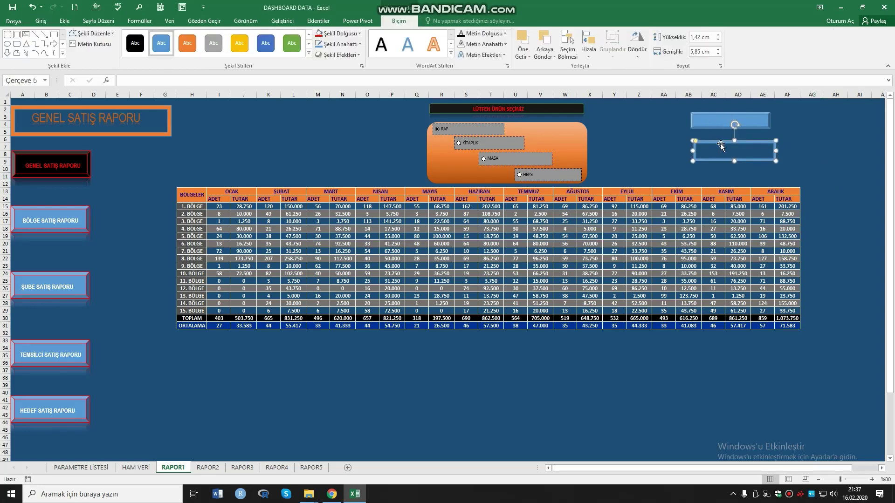
{"action": "key", "text": "Delete"}
Paste two copies of the blue rectangle beneath the first one
{"action": "left_click", "coordinate": [708, 123]}
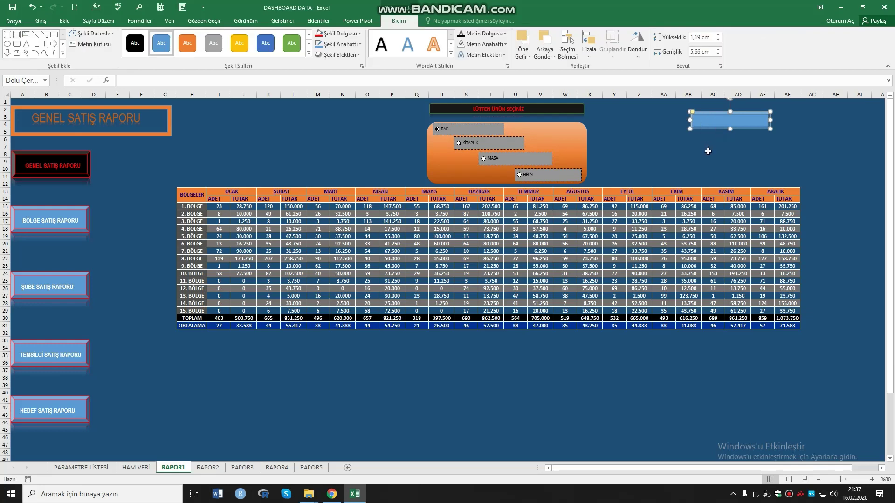
{"action": "left_click", "coordinate": [699, 138]}
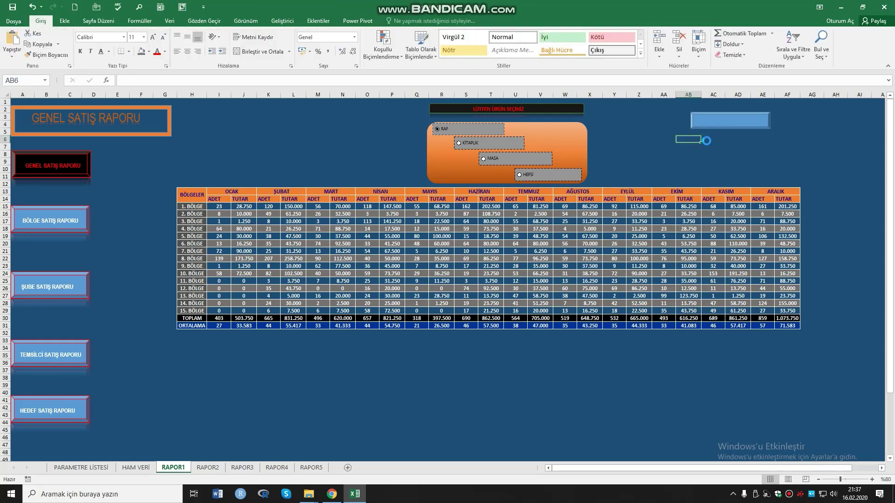
{"action": "key", "text": "ctrl+v"}
{"action": "left_click", "coordinate": [703, 163]}
{"action": "key", "text": "ctrl+v"}
{"action": "left_click", "coordinate": [825, 147]}
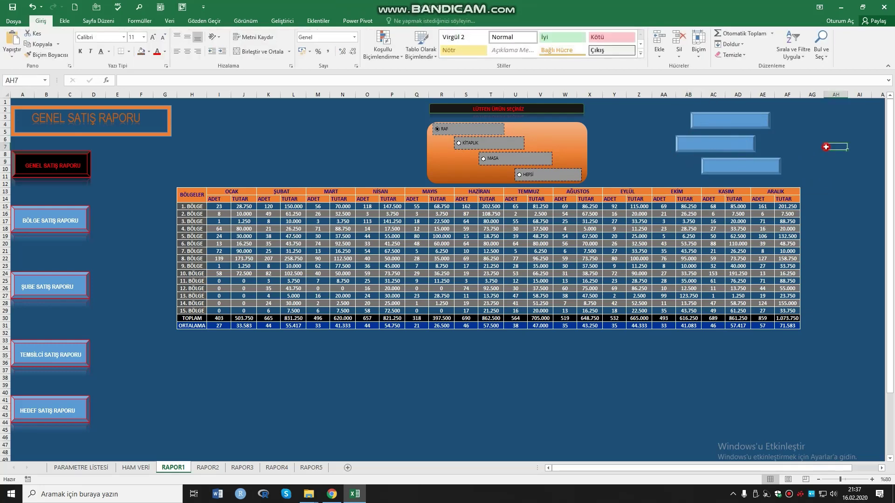
Select all three rectangles and align them on their left edges
{"action": "right_click", "coordinate": [734, 116]}
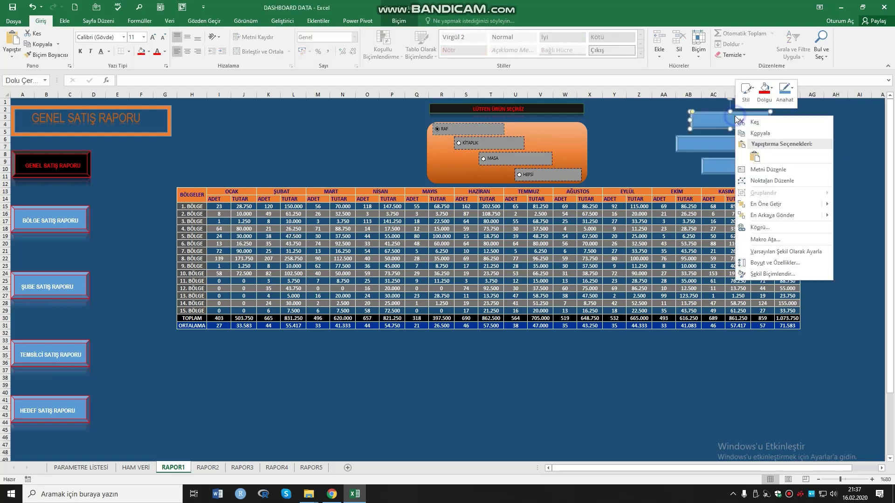
{"action": "key", "text": "Escape"}
{"action": "left_click", "coordinate": [709, 142], "text": "ctrl"}
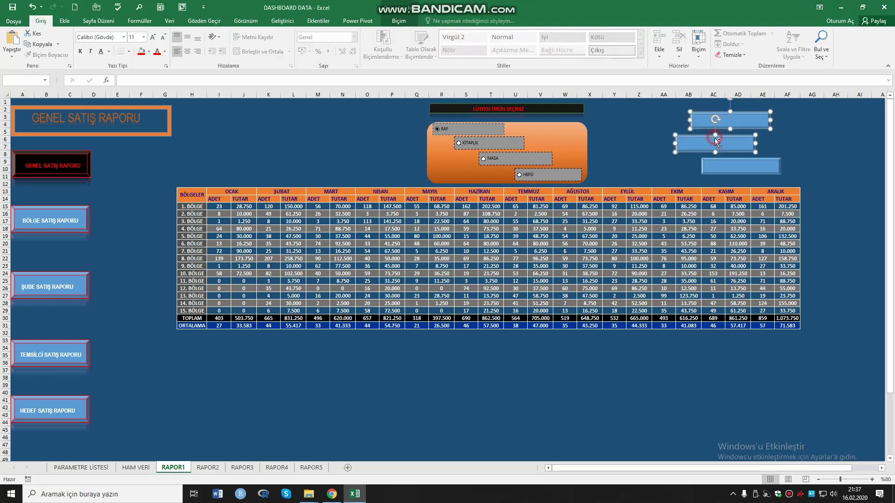
{"action": "left_click", "coordinate": [720, 167], "text": "ctrl"}
{"action": "left_click", "coordinate": [398, 21]}
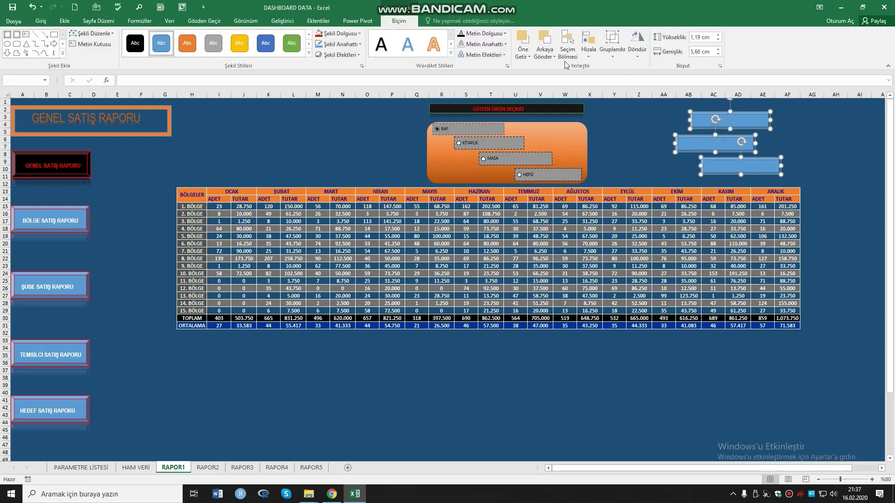
{"action": "left_click", "coordinate": [588, 49]}
{"action": "left_click", "coordinate": [607, 66]}
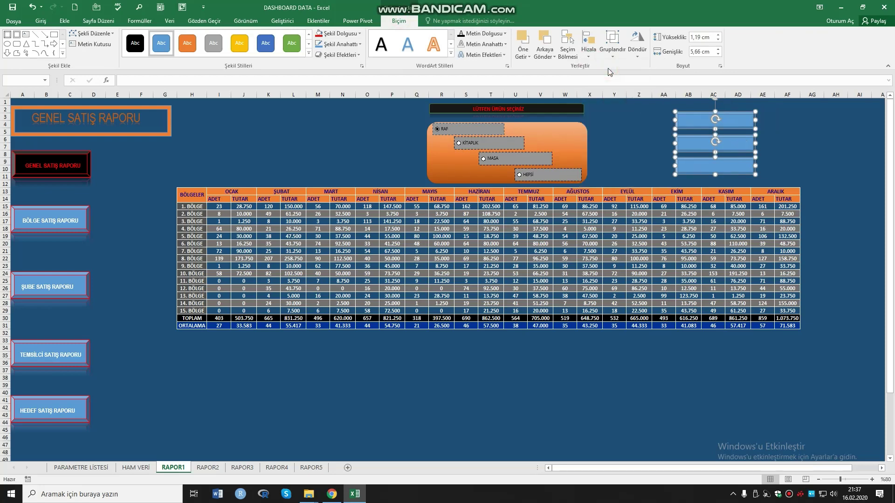
{"action": "left_click", "coordinate": [825, 157]}
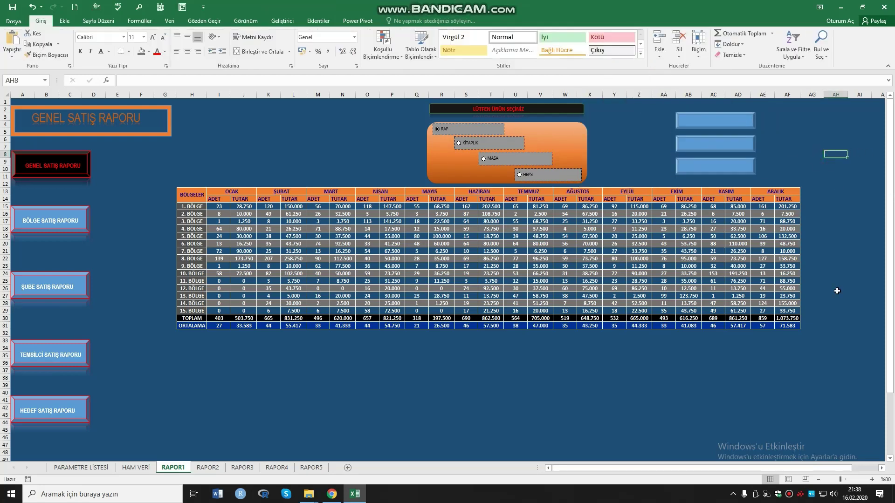
Type the centred label ORTALAMA ÜSTÜ into the top rectangle
{"action": "right_click", "coordinate": [722, 125]}
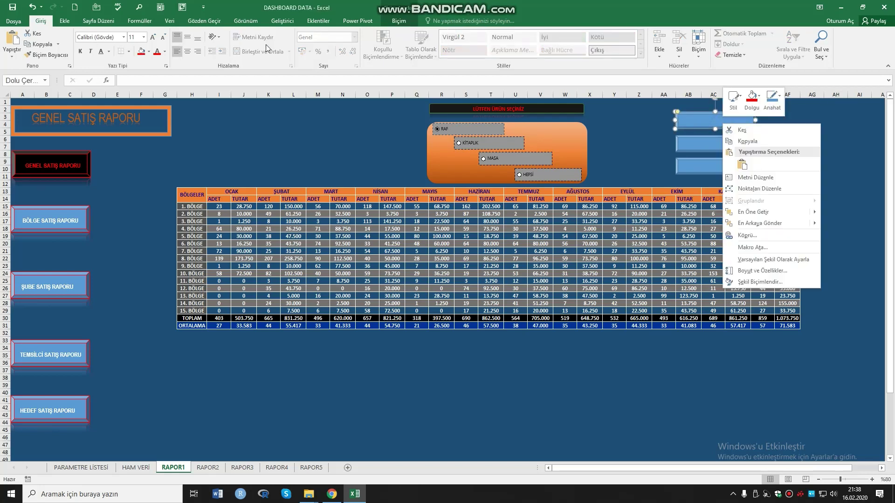
{"action": "left_click", "coordinate": [398, 21]}
{"action": "left_click", "coordinate": [91, 43]}
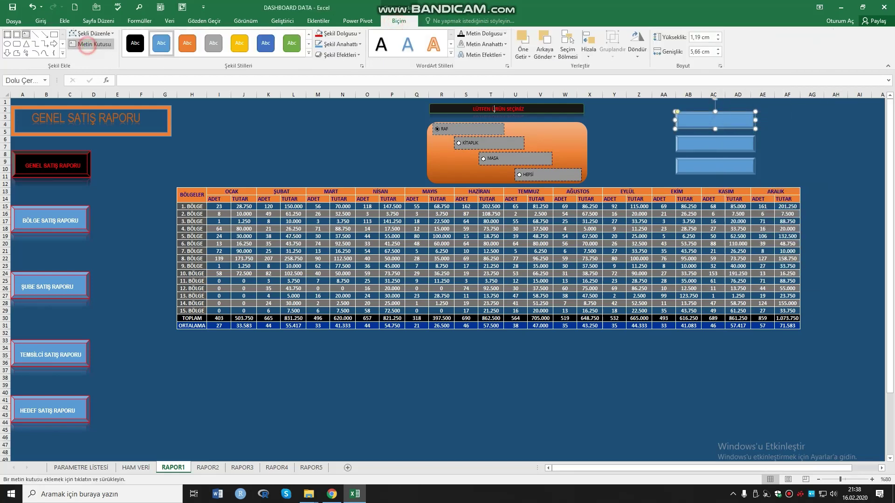
{"action": "left_click", "coordinate": [690, 120]}
{"action": "type", "text": "ORTALAMA ÜSTÜ"}
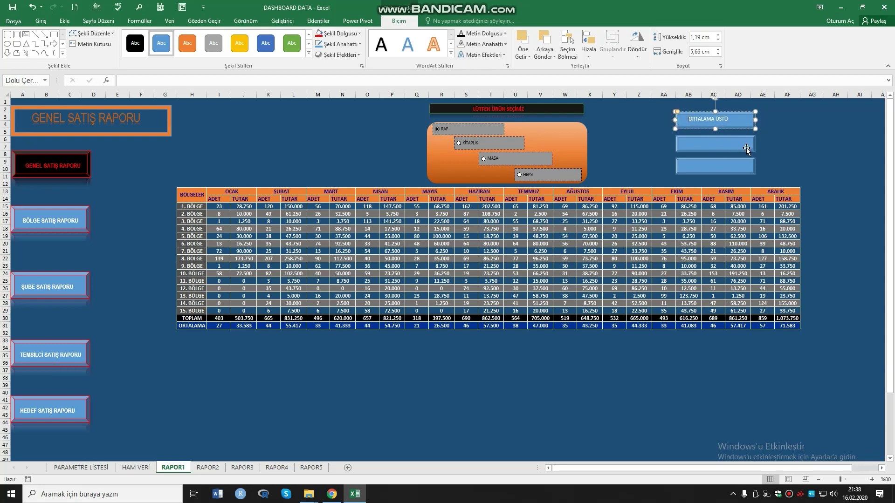
{"action": "key", "text": "ctrl+e"}
{"action": "left_click_drag", "start_coordinate": [689, 118], "coordinate": [734, 119]}
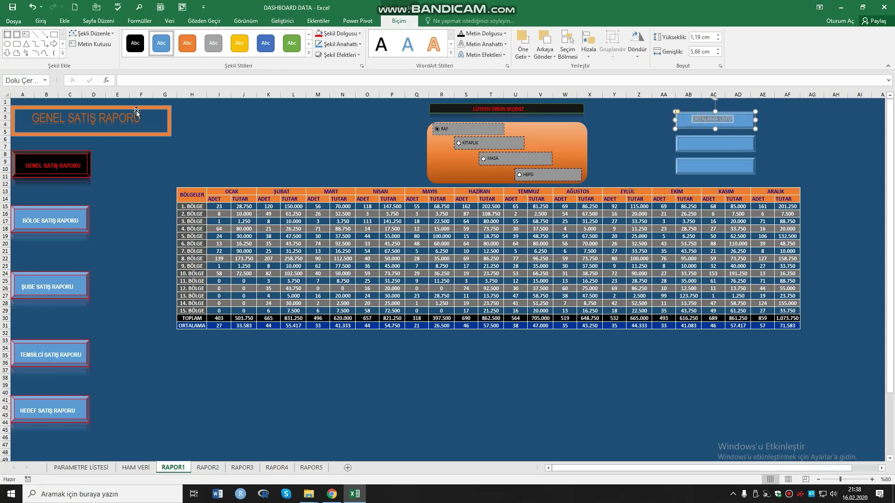
Give the ORTALAMA ÜSTÜ button the green shape style and green text
{"action": "left_click", "coordinate": [43, 21]}
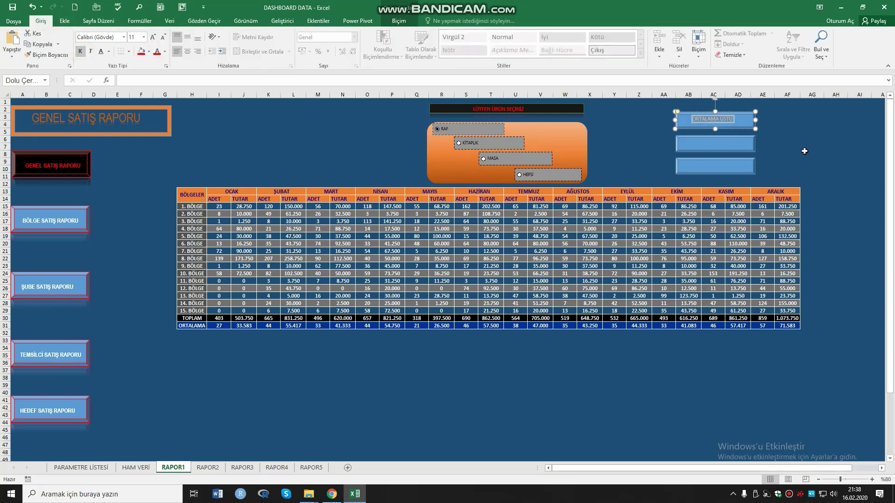
{"action": "left_click", "coordinate": [399, 21]}
{"action": "left_click", "coordinate": [309, 53]}
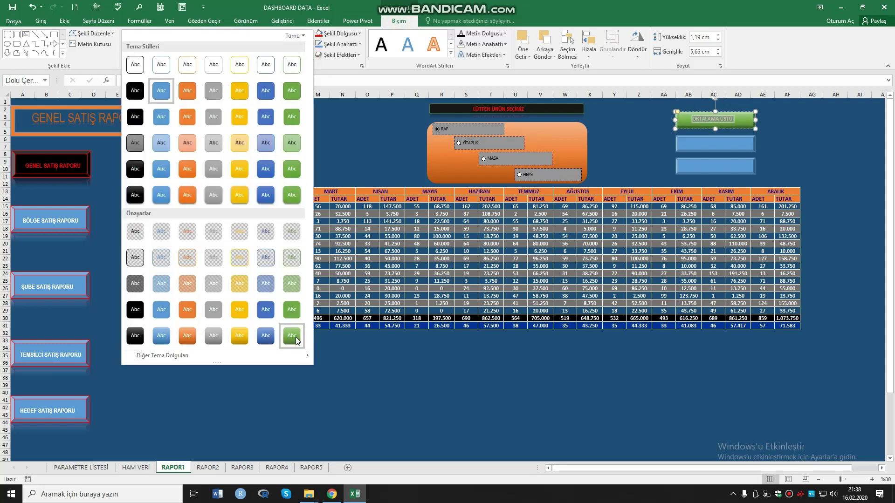
{"action": "left_click", "coordinate": [292, 196]}
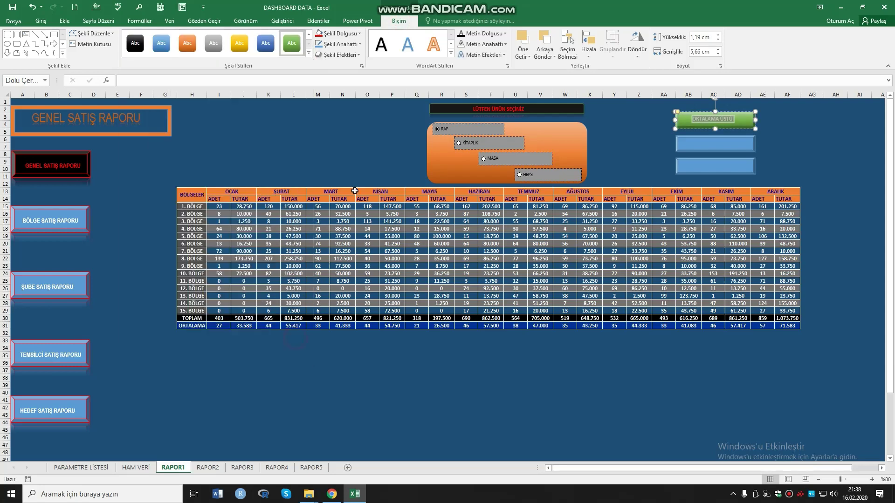
{"action": "left_click", "coordinate": [359, 55]}
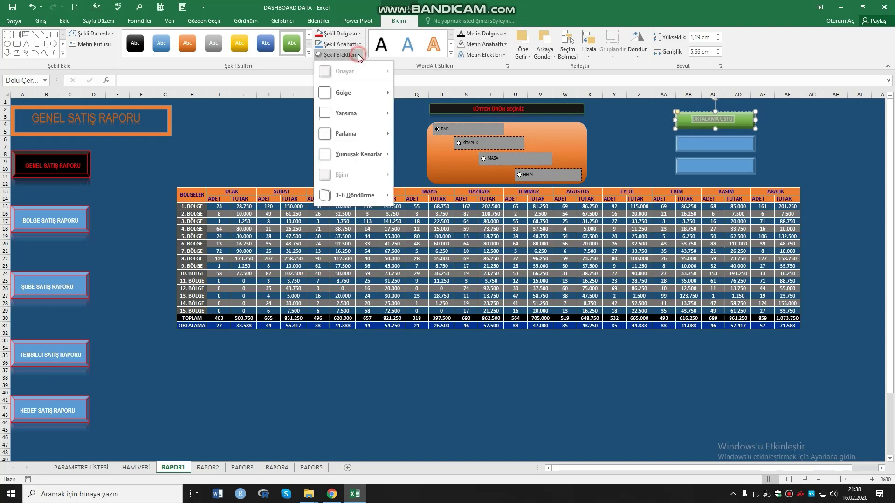
{"action": "left_click", "coordinate": [504, 33]}
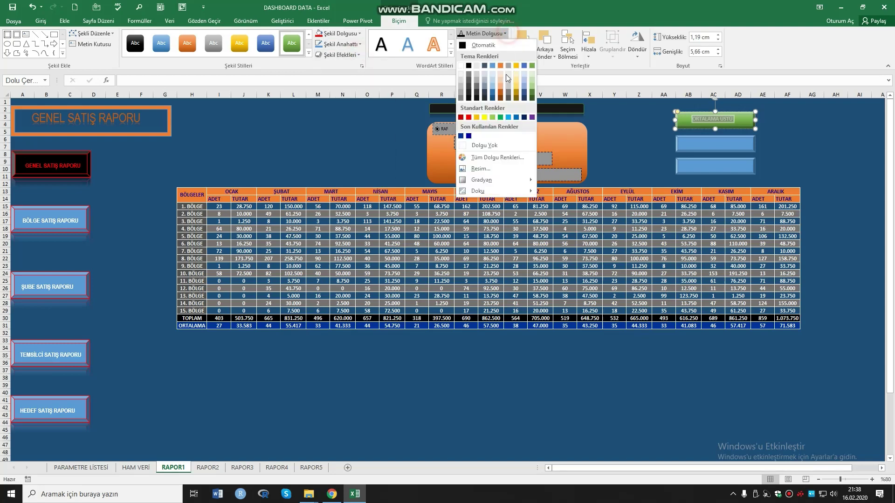
{"action": "left_click", "coordinate": [500, 116]}
{"action": "left_click", "coordinate": [688, 371]}
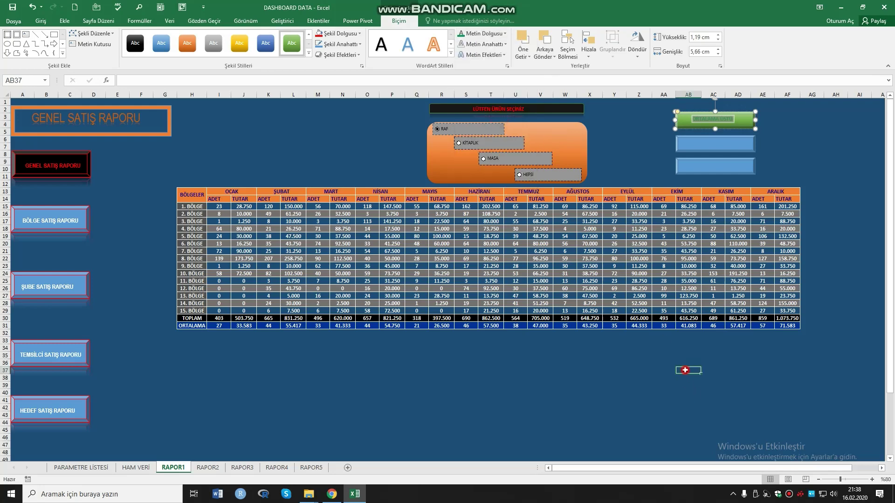
Change the ORTALAMA ÜSTÜ text colour to orange
{"action": "left_click", "coordinate": [693, 116]}
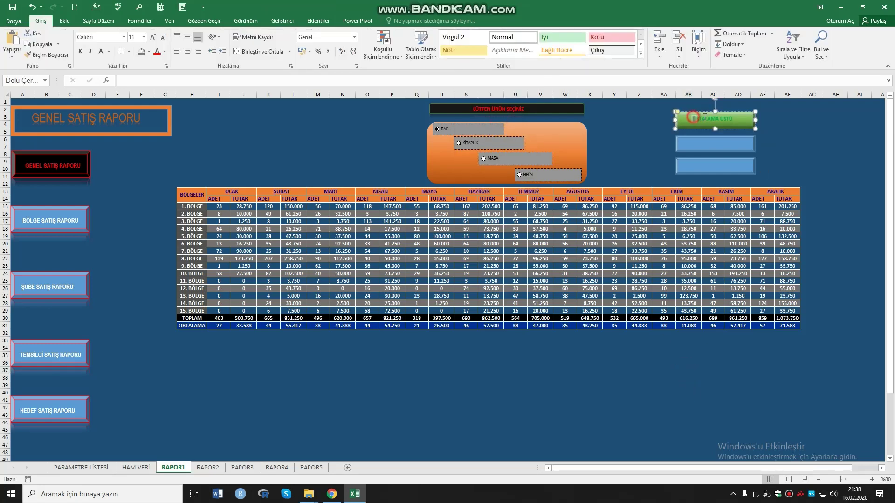
{"action": "left_click", "coordinate": [399, 21]}
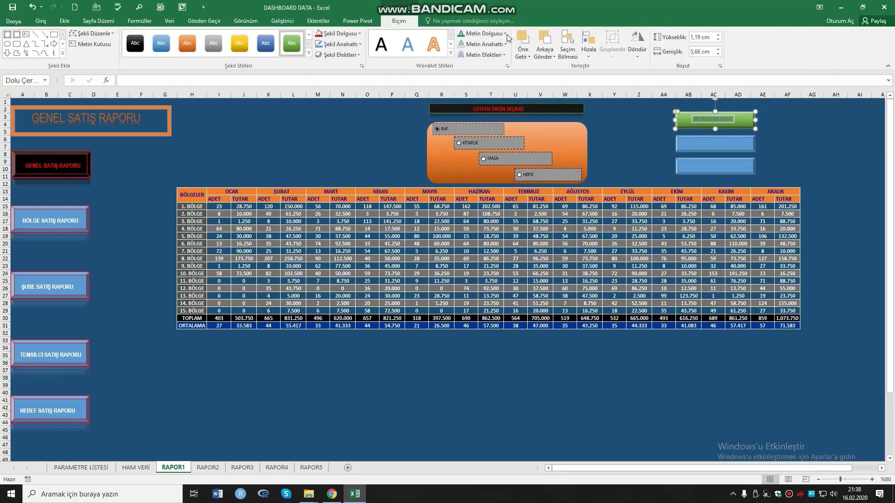
{"action": "left_click", "coordinate": [504, 33]}
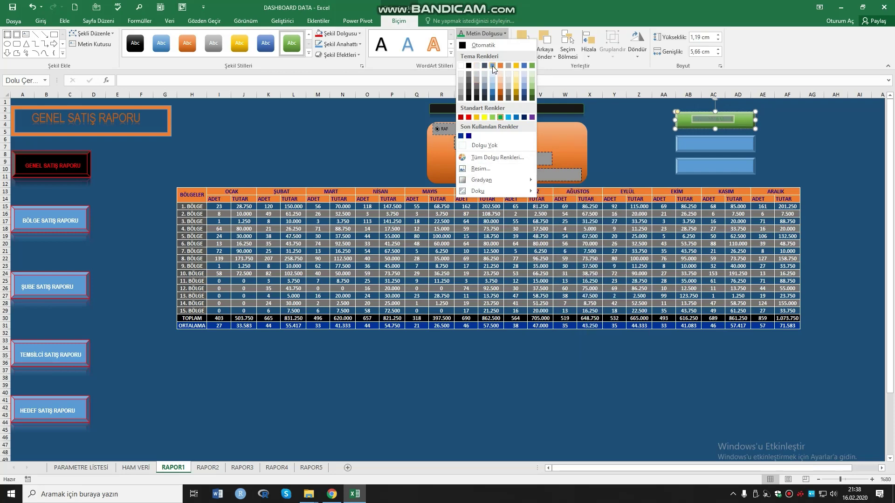
{"action": "left_click", "coordinate": [501, 93]}
{"action": "left_click", "coordinate": [815, 146]}
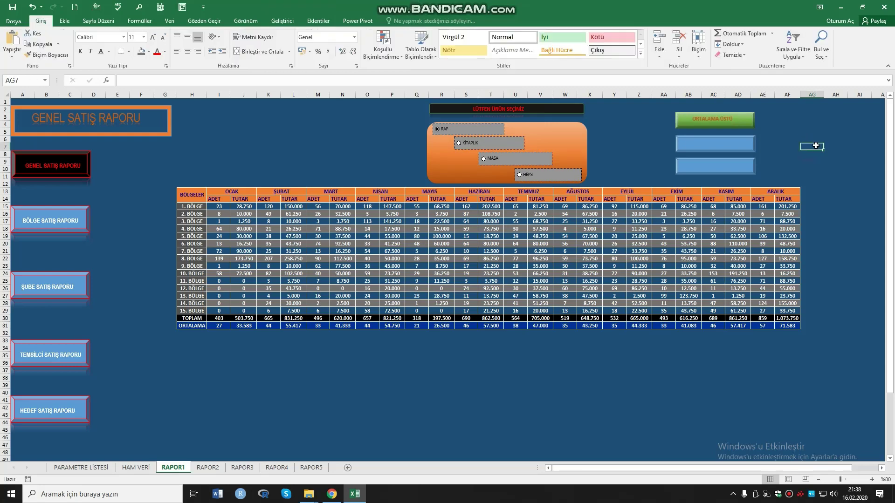
{"action": "right_click", "coordinate": [704, 147]}
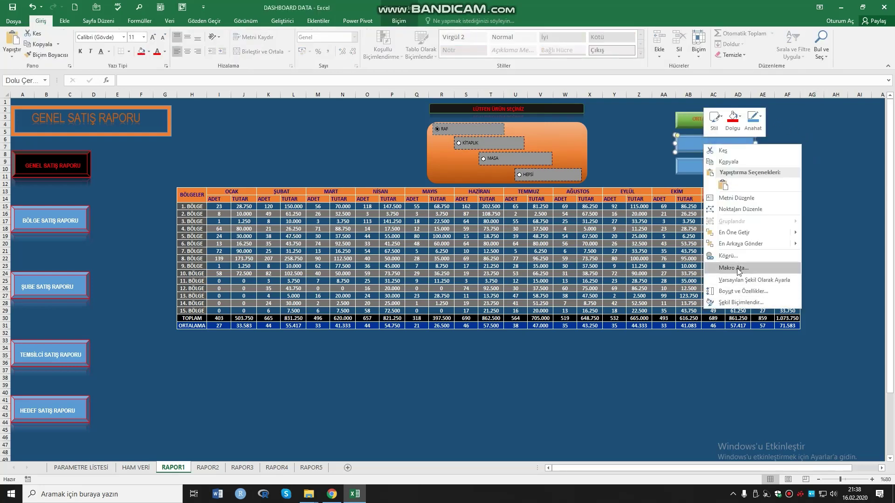
Add the label ORTALAMA ALTI to the second blue rectangle
{"action": "left_click", "coordinate": [689, 145]}
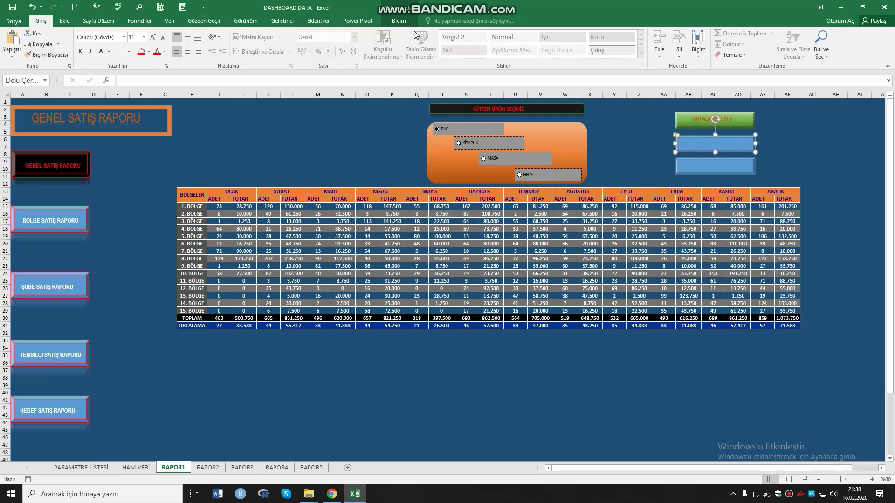
{"action": "left_click", "coordinate": [399, 21]}
{"action": "left_click", "coordinate": [96, 33]}
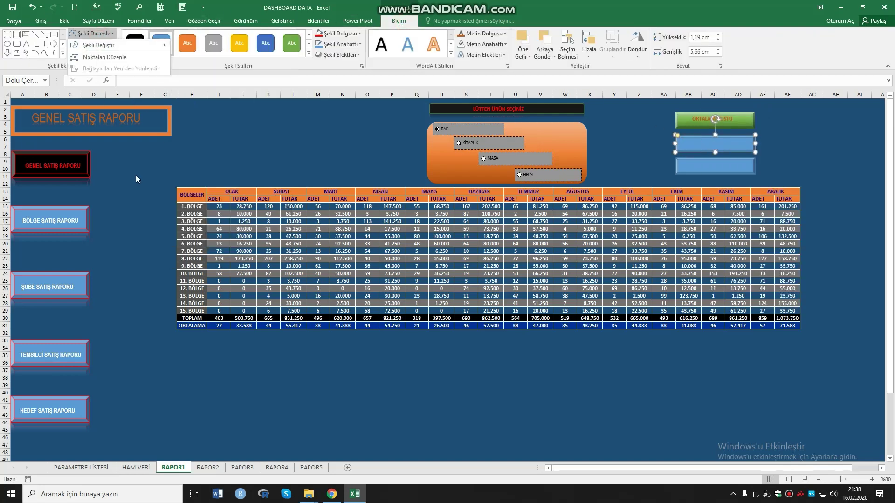
{"action": "left_click", "coordinate": [127, 156]}
{"action": "left_click", "coordinate": [94, 47]}
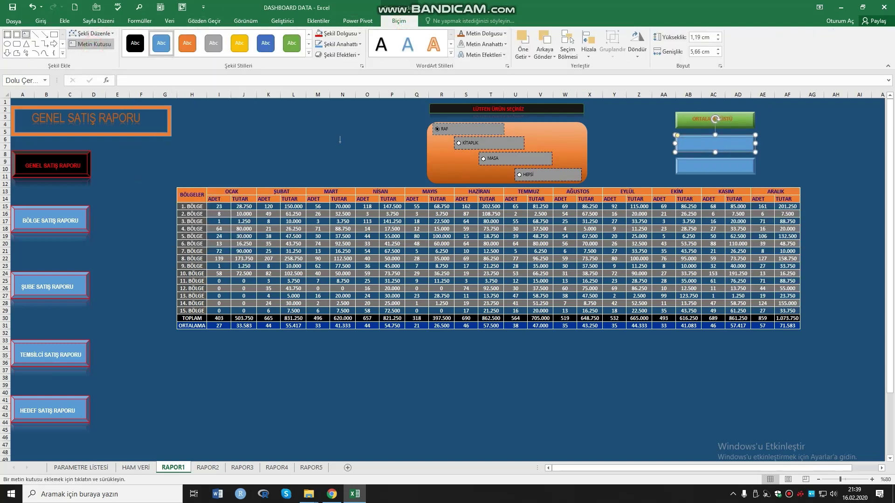
{"action": "key", "text": "Escape"}
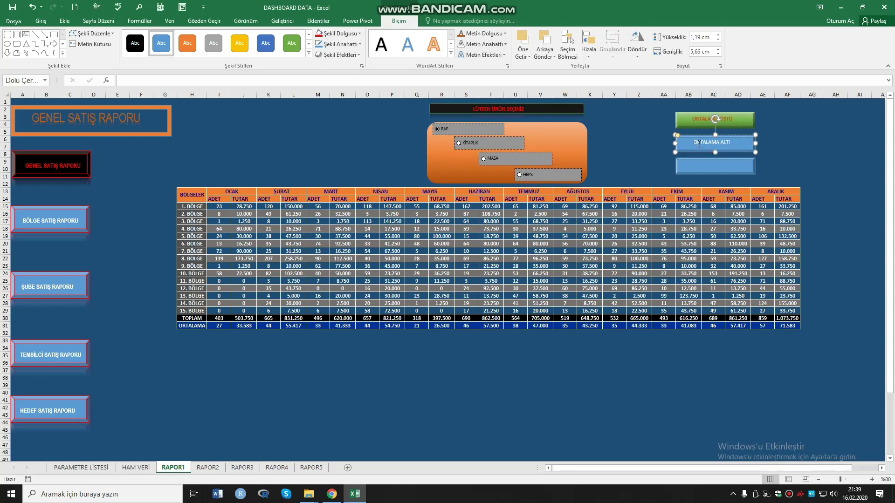
{"action": "left_click_drag", "start_coordinate": [693, 143], "coordinate": [729, 143]}
{"action": "left_click", "coordinate": [791, 140]}
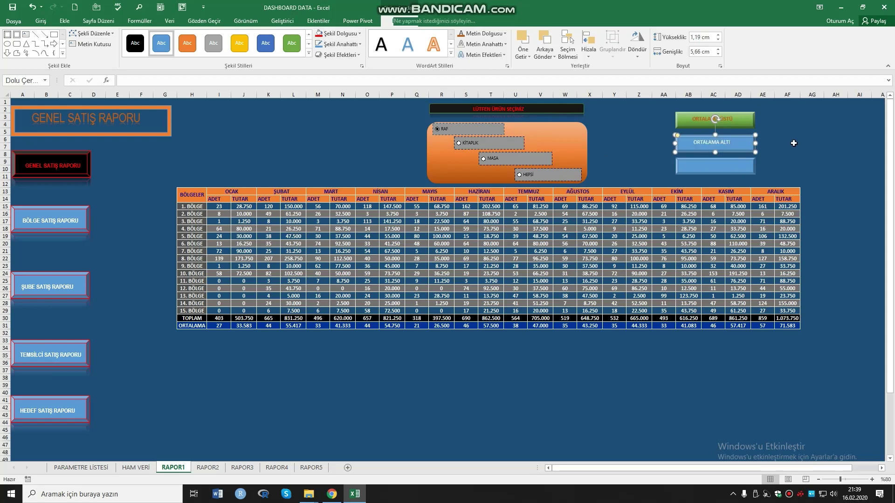
Apply the green style from the Shape Styles gallery to ORTALAMA ALTI
{"action": "right_click", "coordinate": [738, 150]}
{"action": "left_click", "coordinate": [399, 21]}
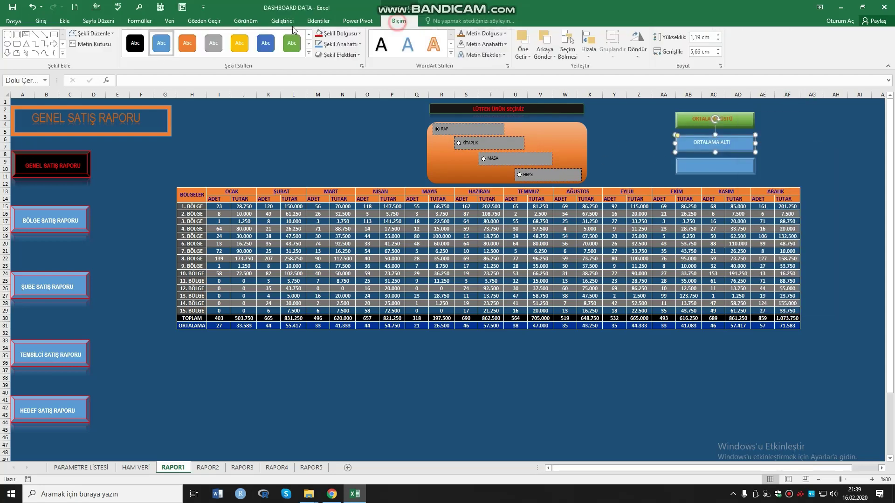
{"action": "left_click", "coordinate": [306, 55]}
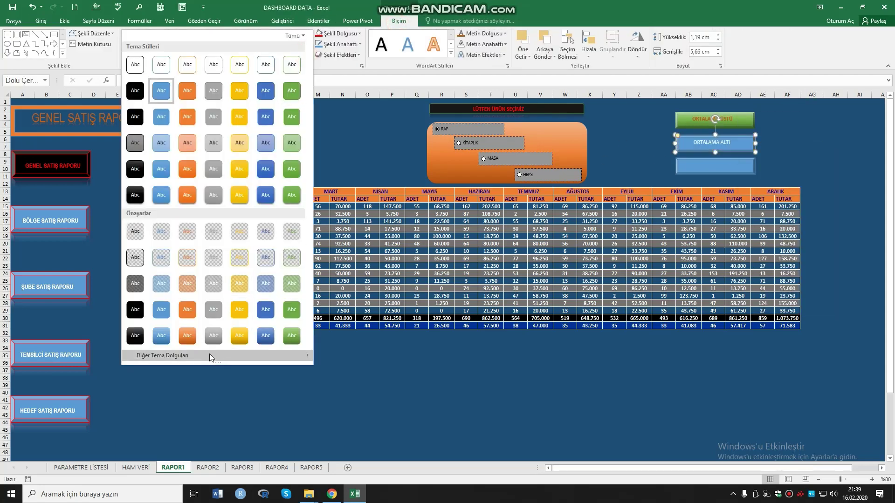
{"action": "mouse_move", "coordinate": [135, 335]}
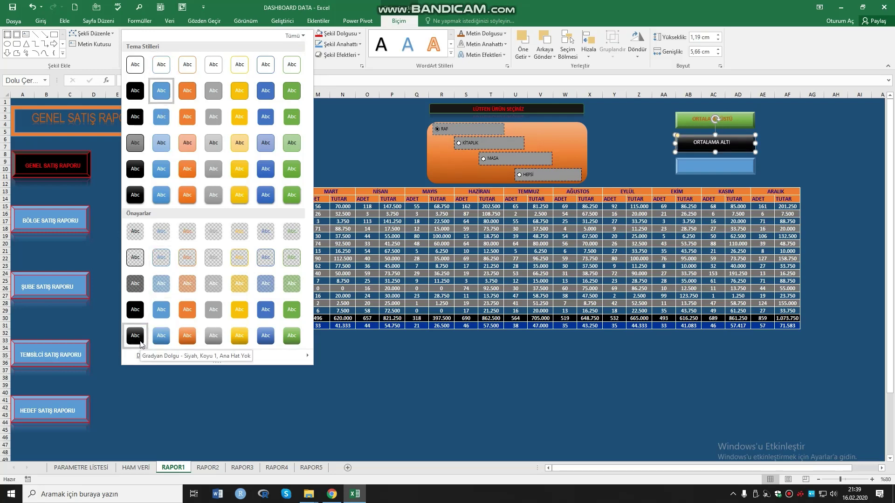
{"action": "left_click", "coordinate": [291, 335]}
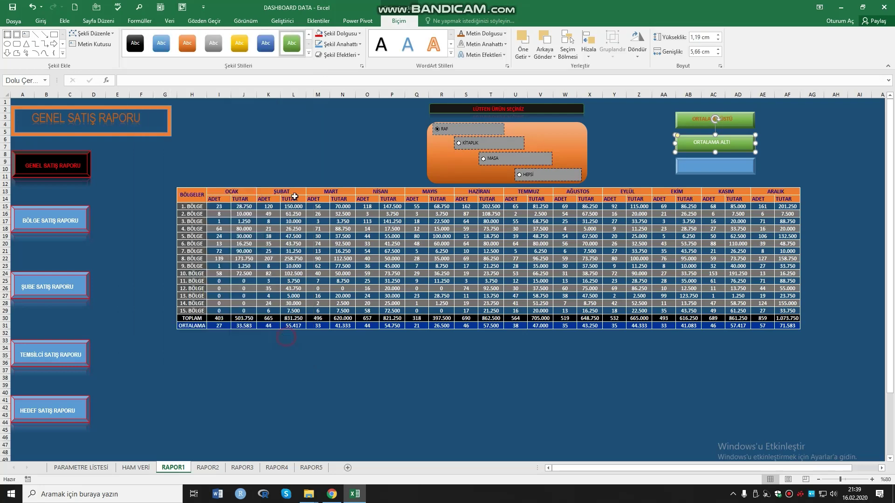
Fill the ORTALAMA ALTI button with red
{"action": "left_click", "coordinate": [359, 34]}
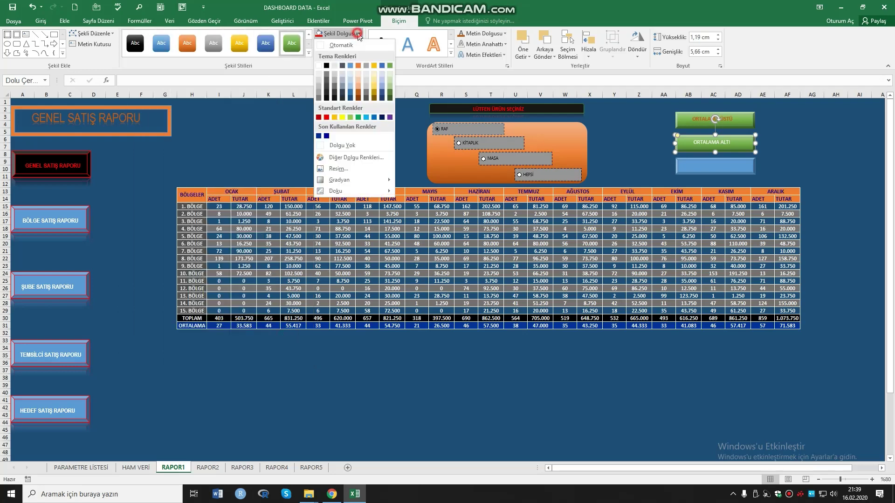
{"action": "left_click", "coordinate": [326, 117]}
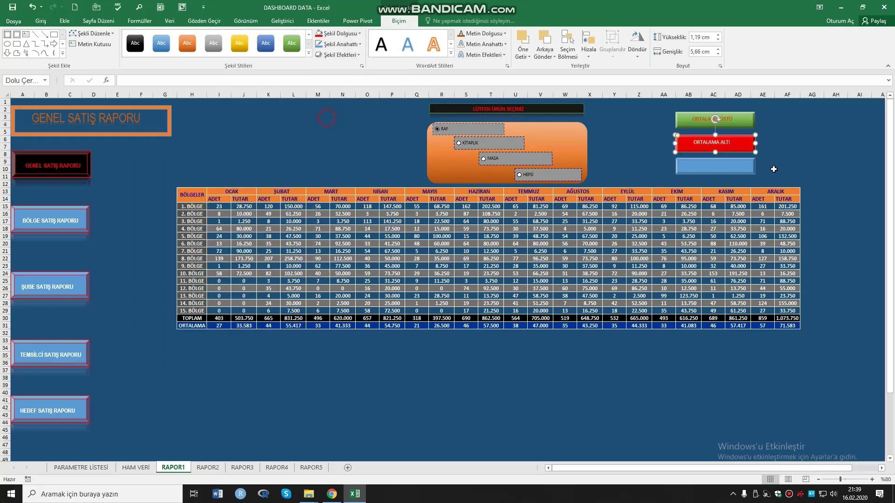
{"action": "left_click", "coordinate": [820, 156]}
Make the ORTALAMA ALTI label bold with a dark text colour
{"action": "left_click_drag", "start_coordinate": [696, 143], "coordinate": [732, 143]}
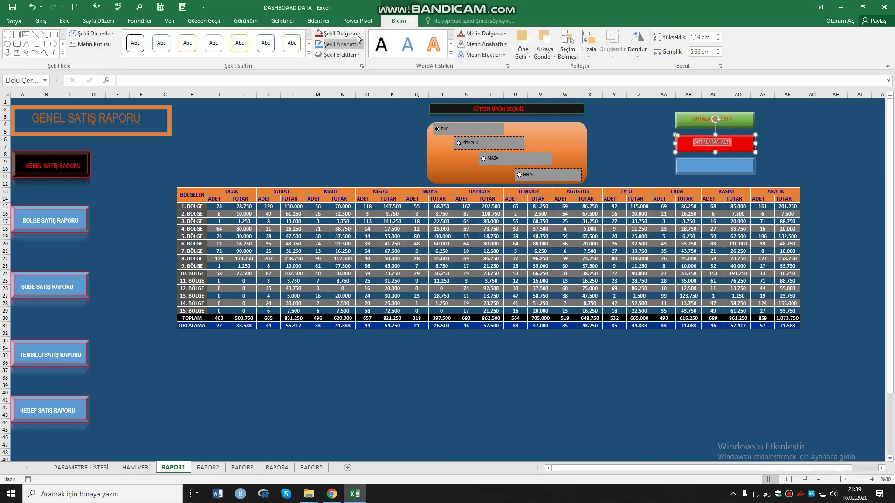
{"action": "left_click", "coordinate": [503, 34]}
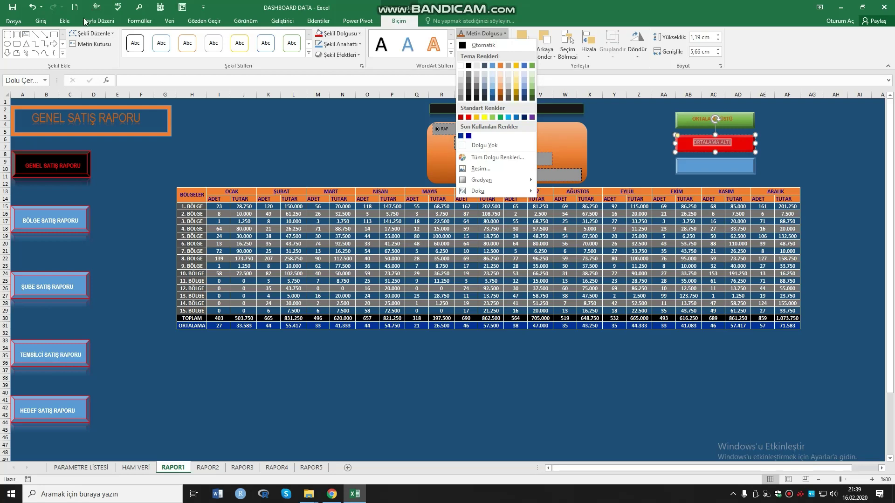
{"action": "left_click", "coordinate": [41, 21]}
{"action": "left_click", "coordinate": [41, 21]}
{"action": "left_click", "coordinate": [81, 52]}
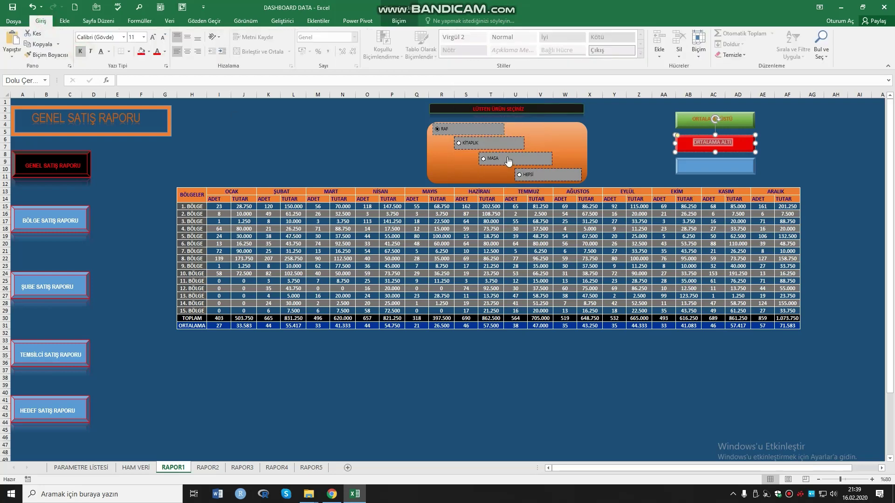
{"action": "left_click", "coordinate": [403, 20]}
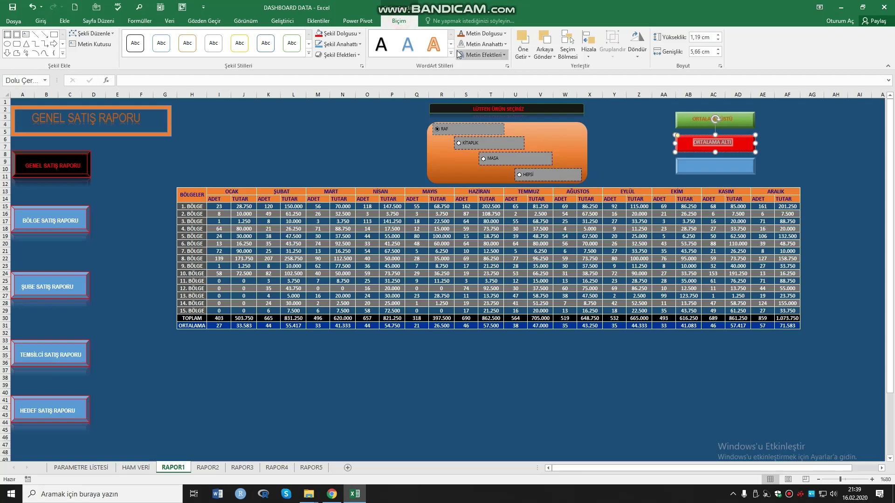
{"action": "left_click", "coordinate": [504, 33]}
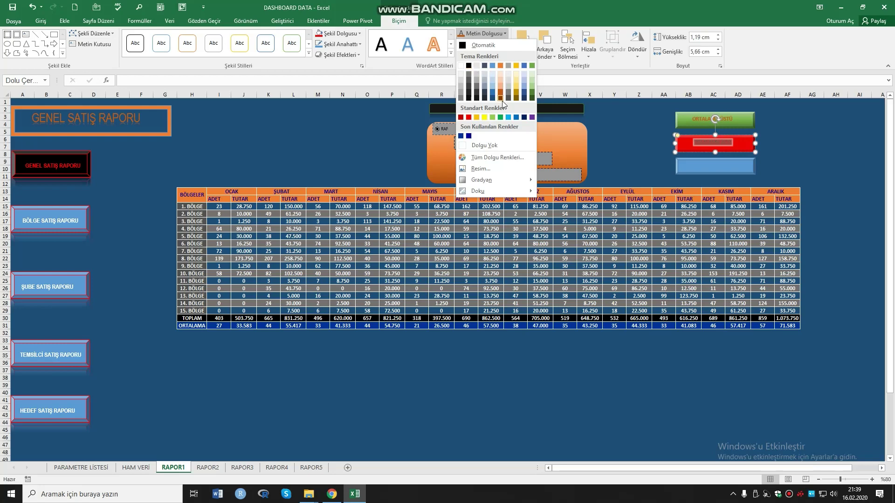
{"action": "left_click", "coordinate": [468, 66]}
{"action": "left_click", "coordinate": [808, 161]}
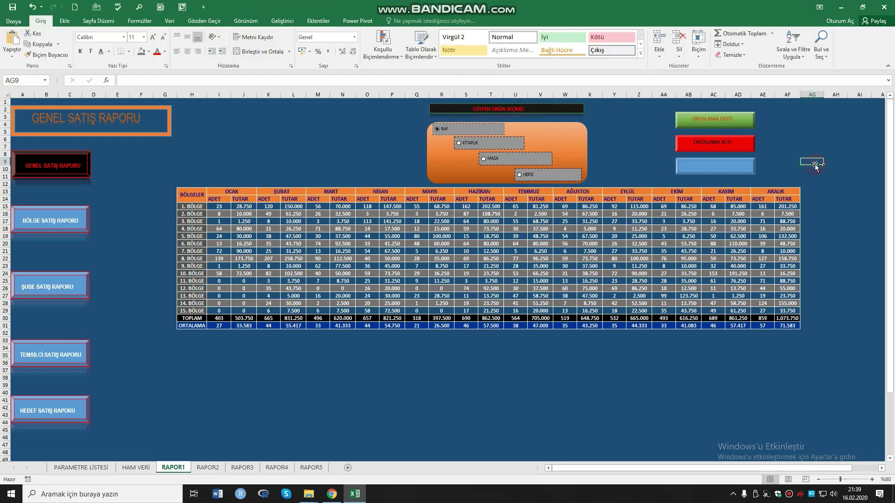
Add a reflection text effect to the ORTALAMA ÜSTÜ label
{"action": "left_click", "coordinate": [692, 119]}
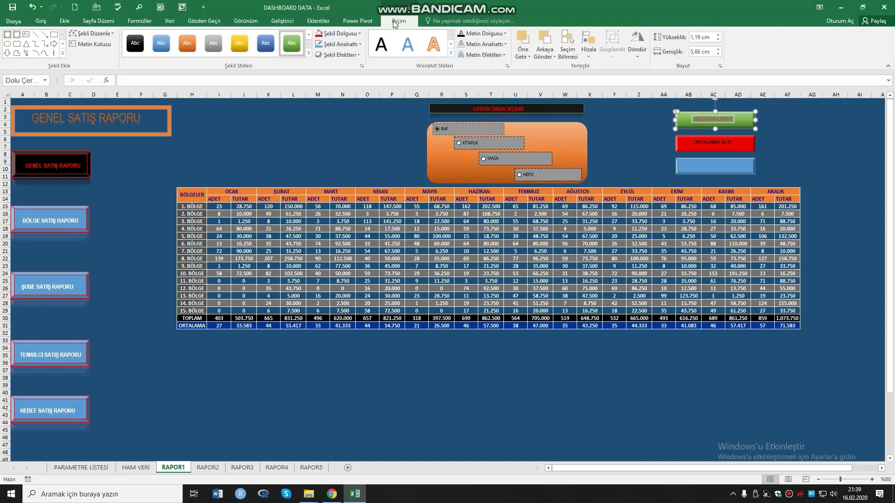
{"action": "left_click", "coordinate": [504, 56]}
{"action": "mouse_move", "coordinate": [489, 91]}
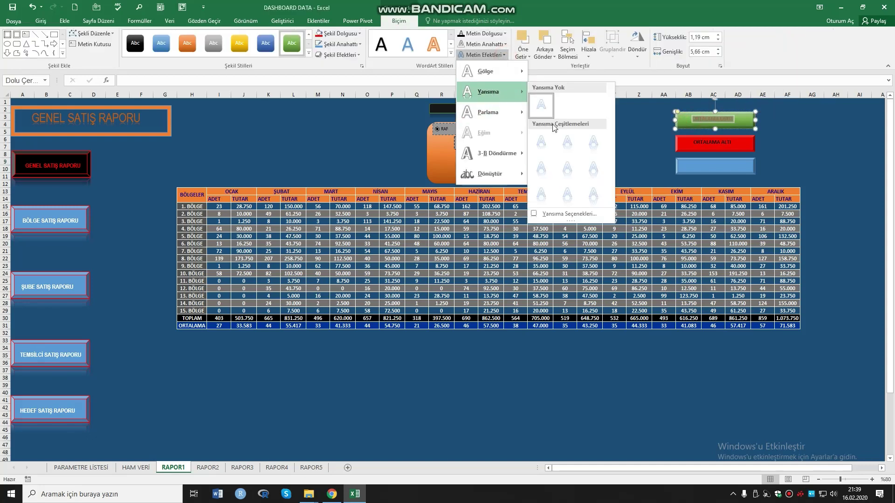
{"action": "left_click", "coordinate": [545, 146]}
{"action": "left_click_drag", "start_coordinate": [693, 142], "coordinate": [733, 143]}
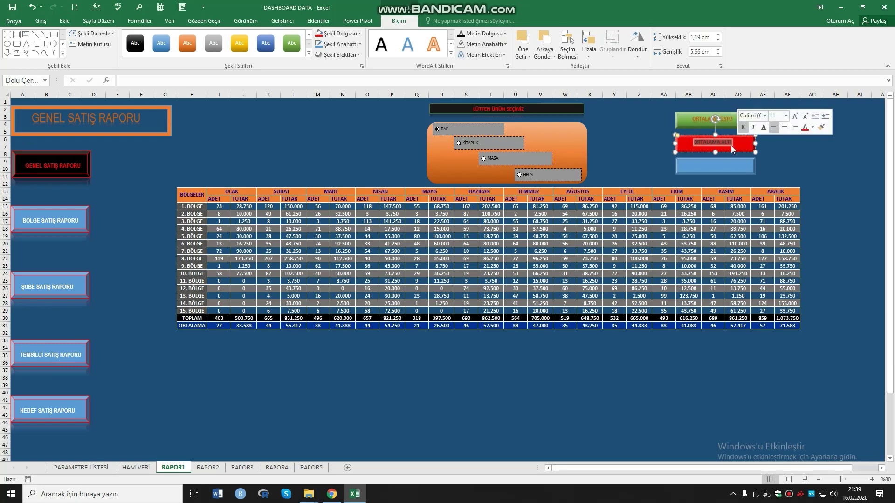
{"action": "left_click", "coordinate": [482, 55]}
{"action": "mouse_move", "coordinate": [489, 91]}
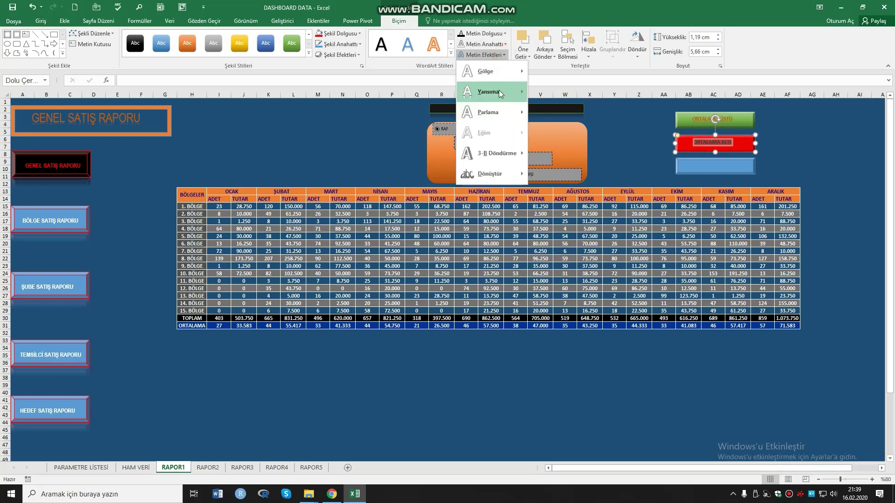
{"action": "left_click", "coordinate": [712, 382]}
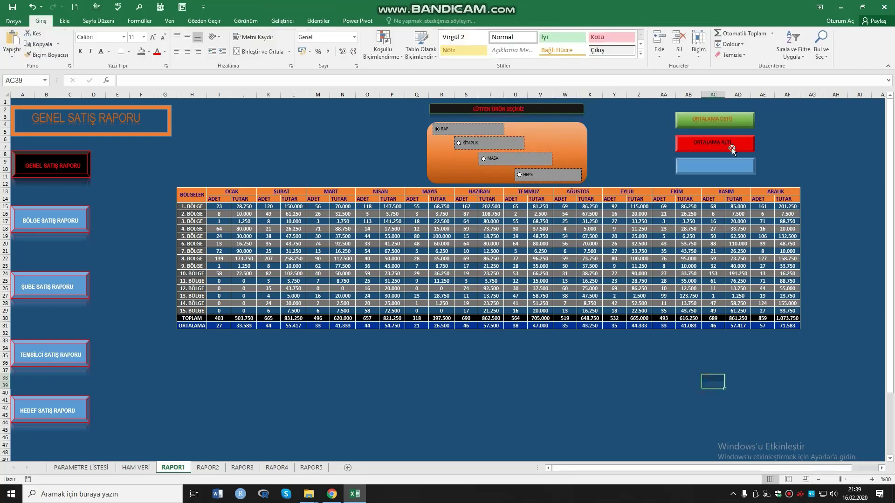
Type ORTALAMALARI TEMİZLE as the label inside the bottom blue rectangle
{"action": "right_click", "coordinate": [694, 170]}
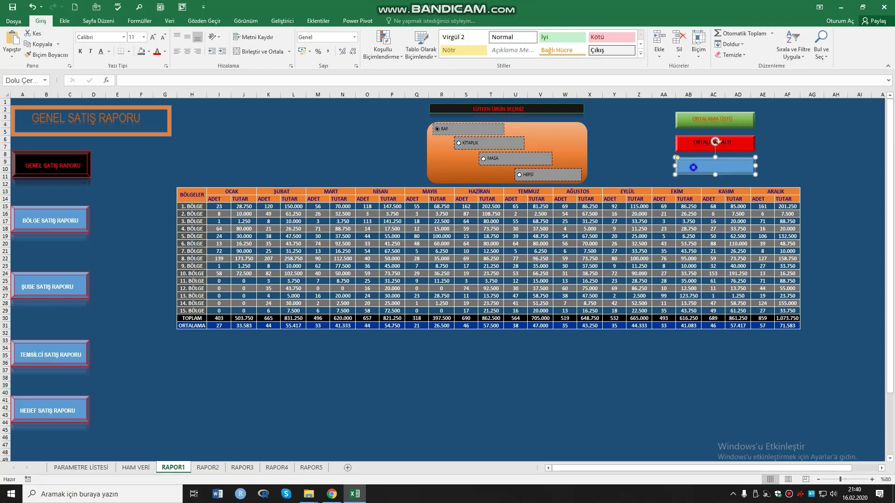
{"action": "left_click", "coordinate": [400, 21]}
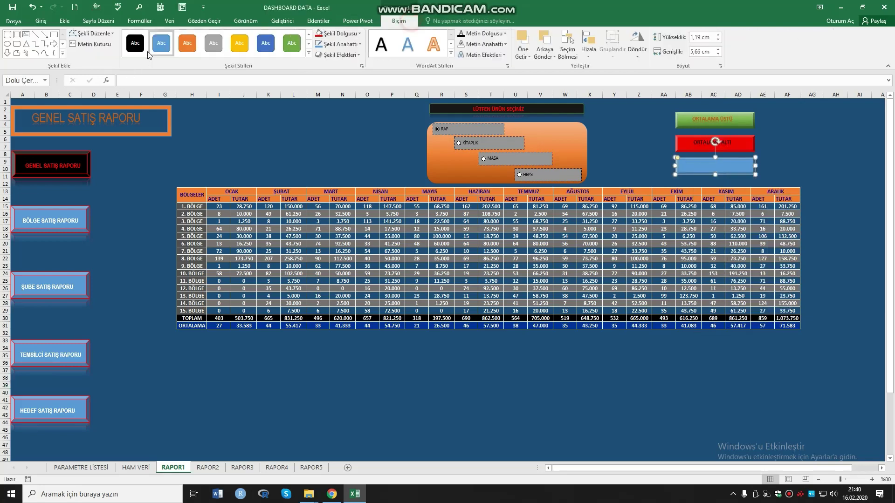
{"action": "left_click", "coordinate": [90, 44]}
{"action": "type", "text": "ORTALAMALARI TEMİZLE"}
{"action": "left_click", "coordinate": [692, 362]}
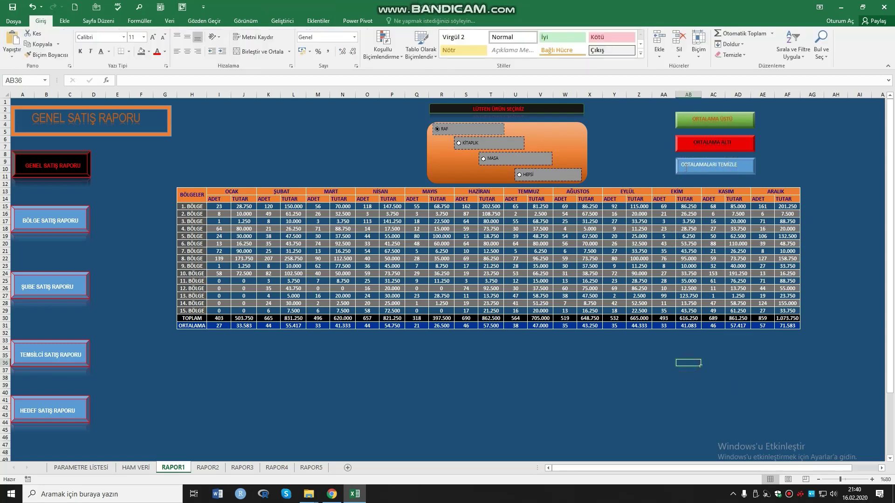
{"action": "right_click", "coordinate": [681, 164]}
{"action": "left_click", "coordinate": [683, 165]}
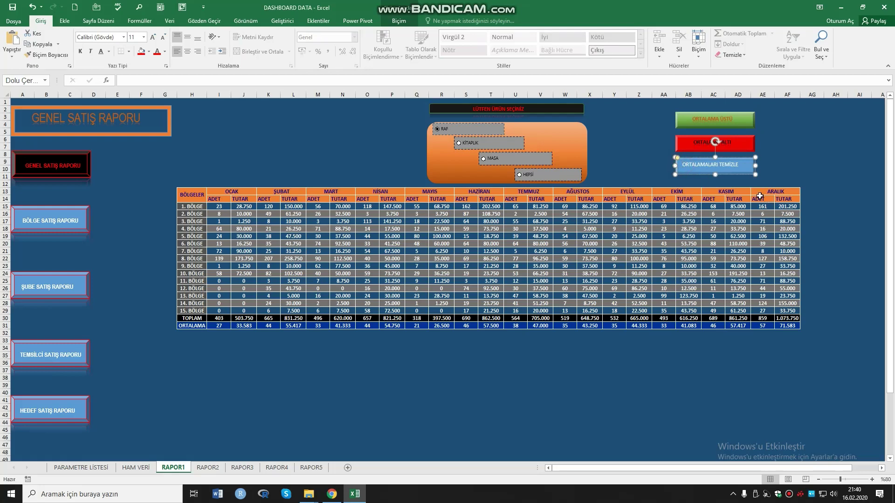
{"action": "left_click", "coordinate": [776, 170]}
{"action": "left_click", "coordinate": [685, 170]}
{"action": "right_click", "coordinate": [685, 170]}
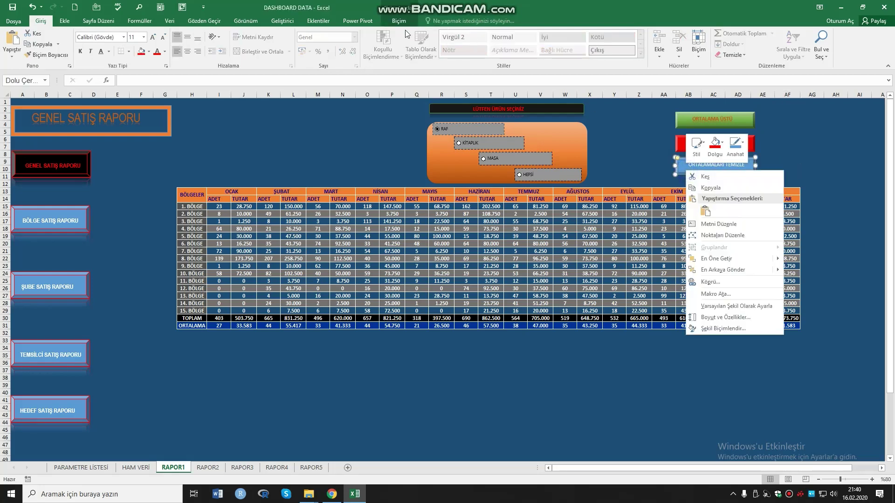
{"action": "left_click", "coordinate": [399, 21]}
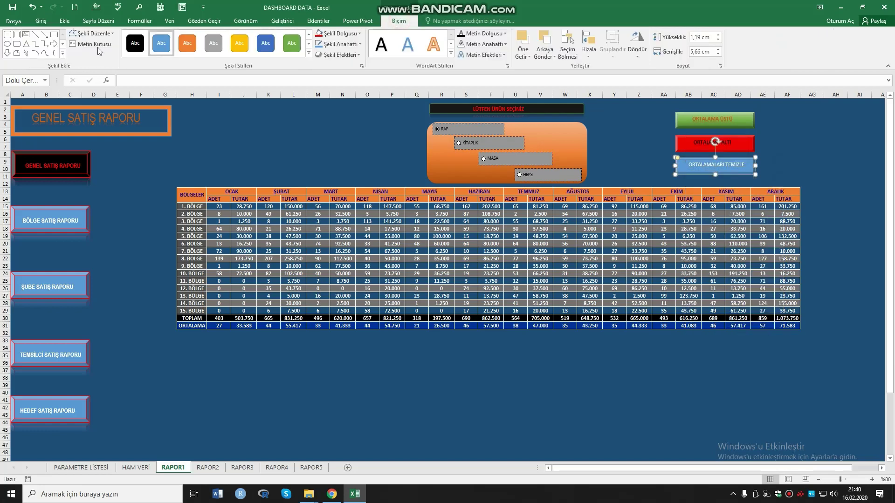
Give ORTALAMALARI TEMİZLE the black shape style and a reflection effect on its label
{"action": "left_click", "coordinate": [309, 53]}
{"action": "left_click", "coordinate": [136, 335]}
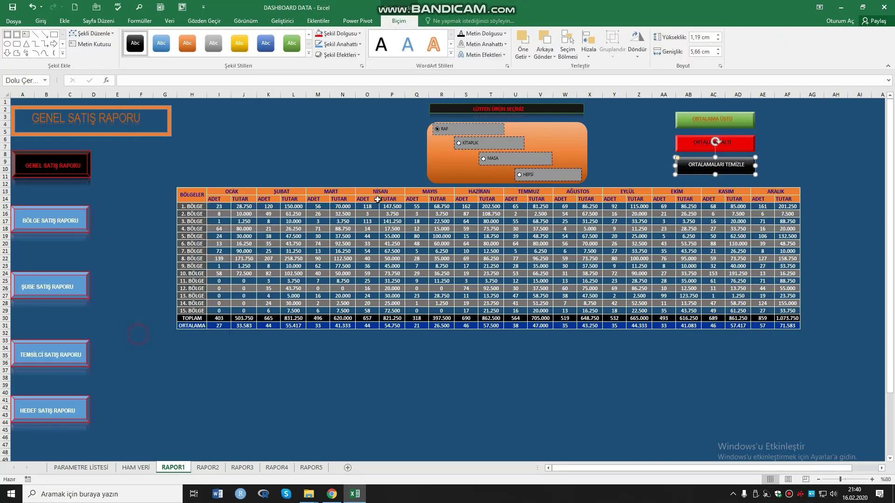
{"action": "left_click_drag", "start_coordinate": [689, 165], "coordinate": [745, 165]}
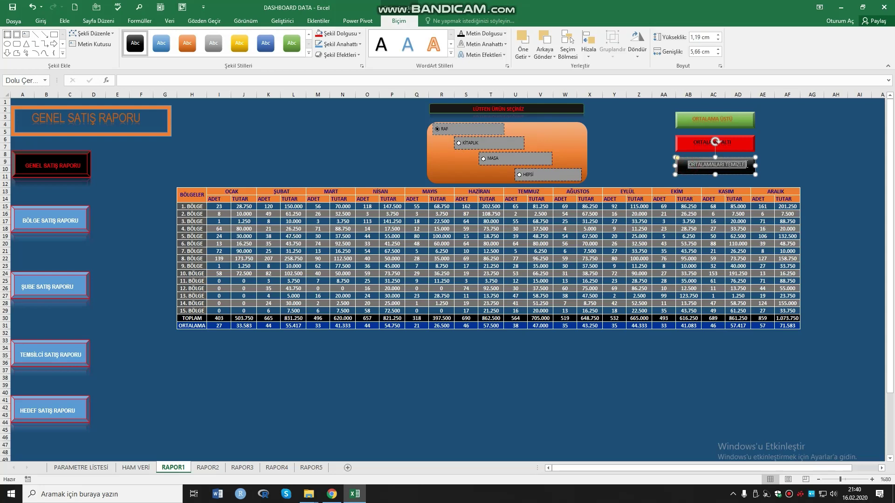
{"action": "left_click", "coordinate": [39, 21]}
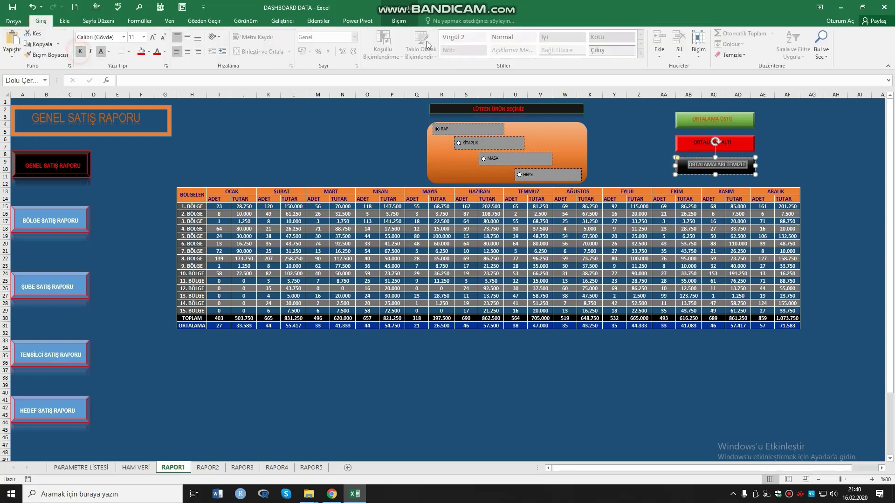
{"action": "left_click", "coordinate": [398, 21]}
{"action": "left_click", "coordinate": [505, 55]}
{"action": "mouse_move", "coordinate": [488, 91]}
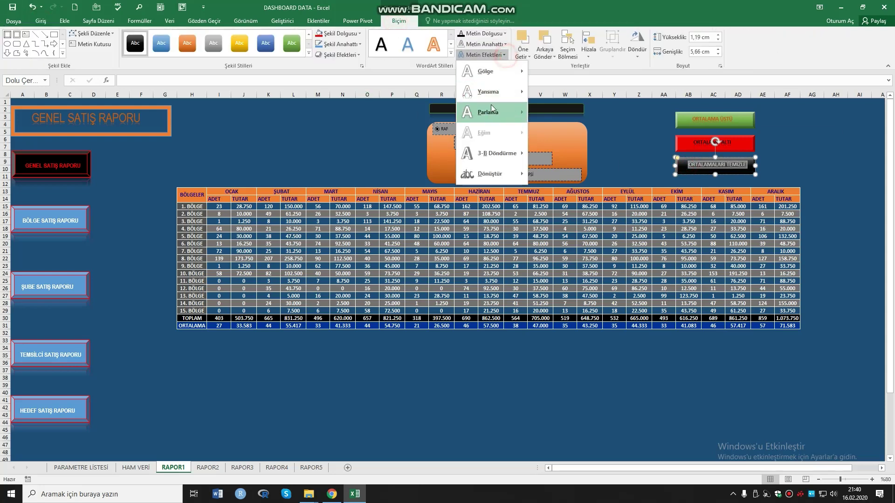
{"action": "left_click", "coordinate": [540, 142]}
{"action": "left_click", "coordinate": [668, 355]}
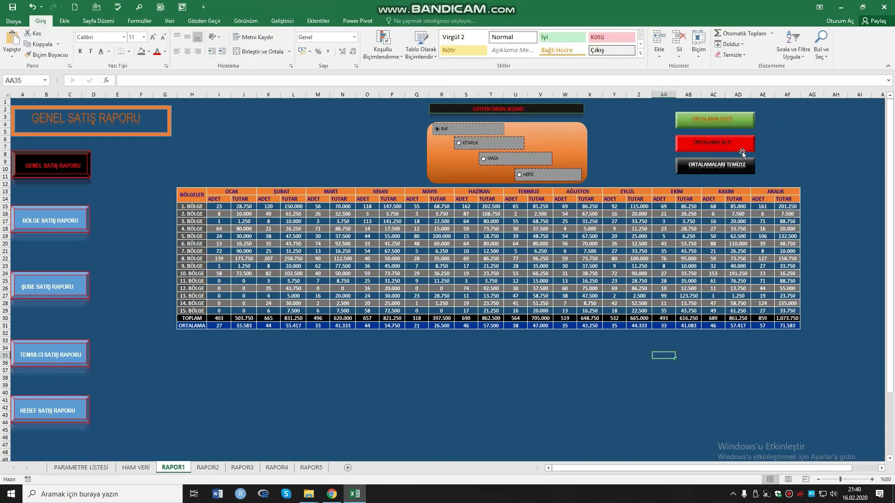
Click empty cells below the dashboard, backing out of an accidental comma entry
{"action": "left_click", "coordinate": [599, 377]}
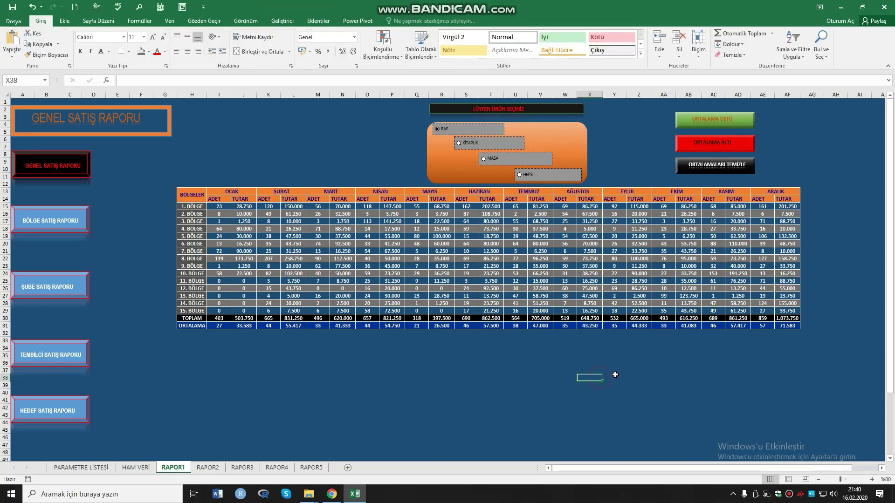
{"action": "left_click", "coordinate": [519, 379]}
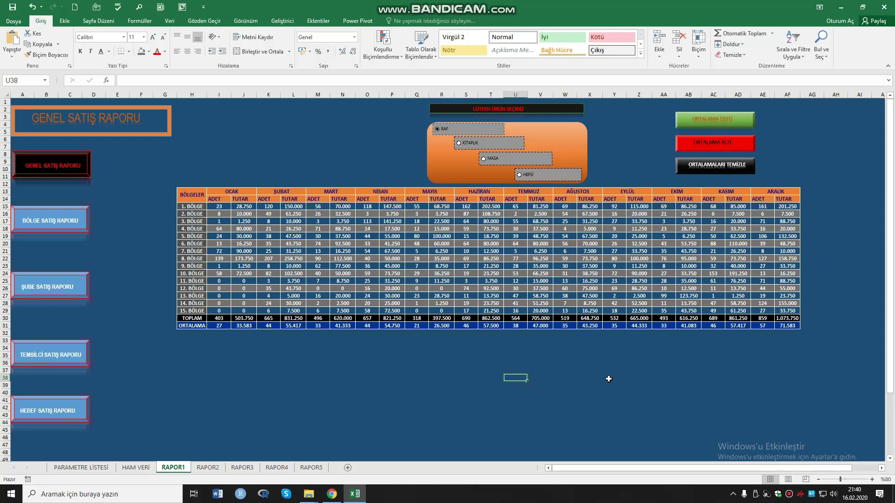
{"action": "key", "text": "Down"}
{"action": "key", "text": "Down"}
{"action": "key", "text": "Down"}
{"action": "type", "text": ","}
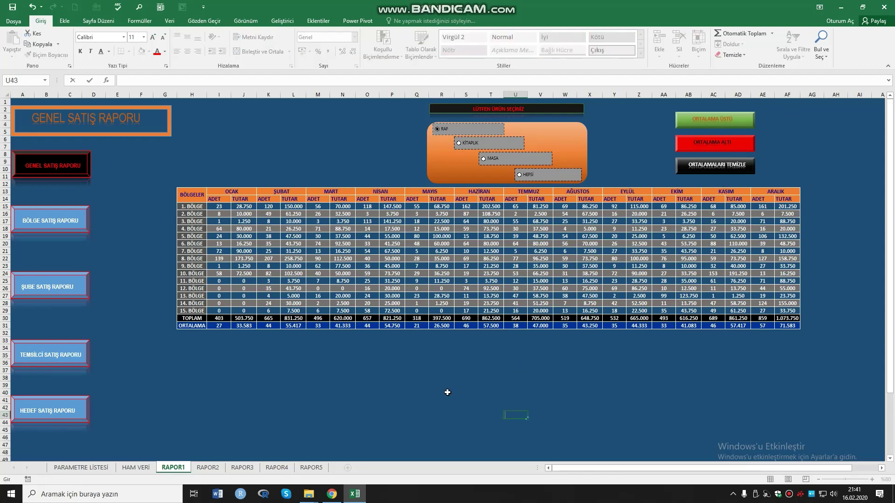
{"action": "left_click", "coordinate": [447, 392]}
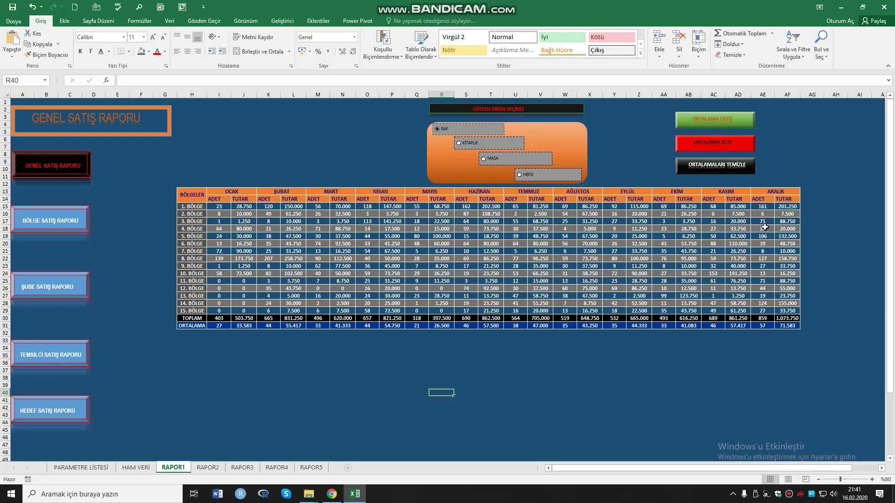
Assign the ortalamaustu macro to the ORTALAMA ÜSTÜ button
{"action": "right_click", "coordinate": [676, 126]}
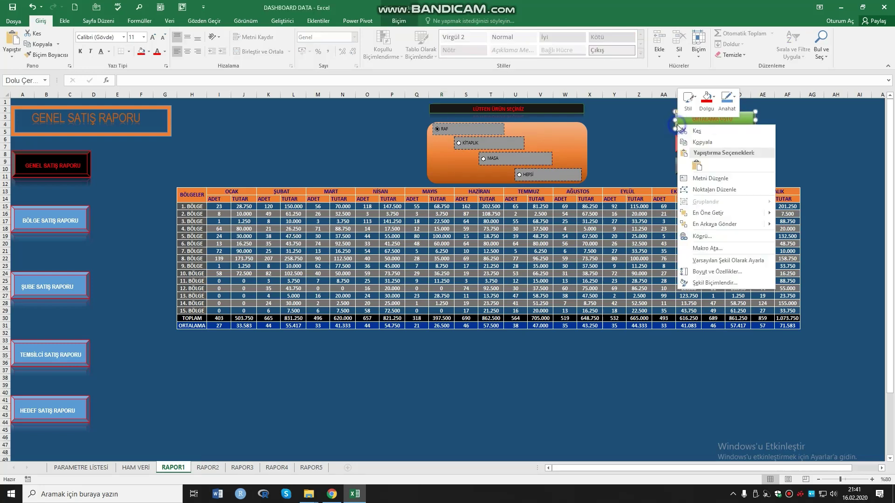
{"action": "left_click", "coordinate": [709, 249]}
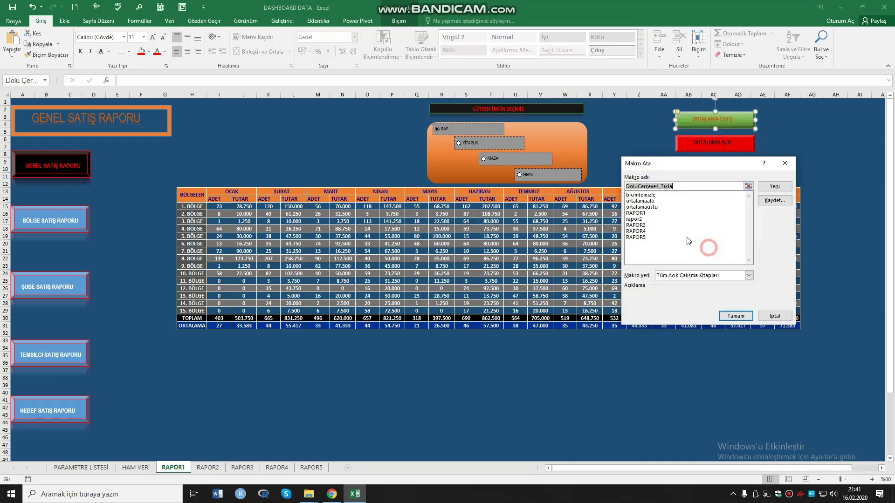
{"action": "left_click", "coordinate": [648, 208]}
{"action": "left_click", "coordinate": [735, 316]}
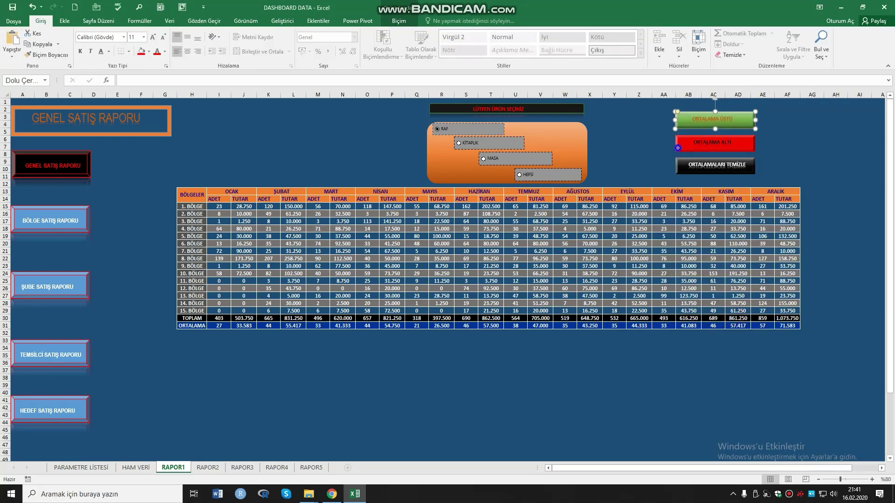
Assign the below-average macro ortalamaaltı to the ORTALAMA ALTI button
{"action": "right_click", "coordinate": [677, 148]}
{"action": "left_click", "coordinate": [746, 273]}
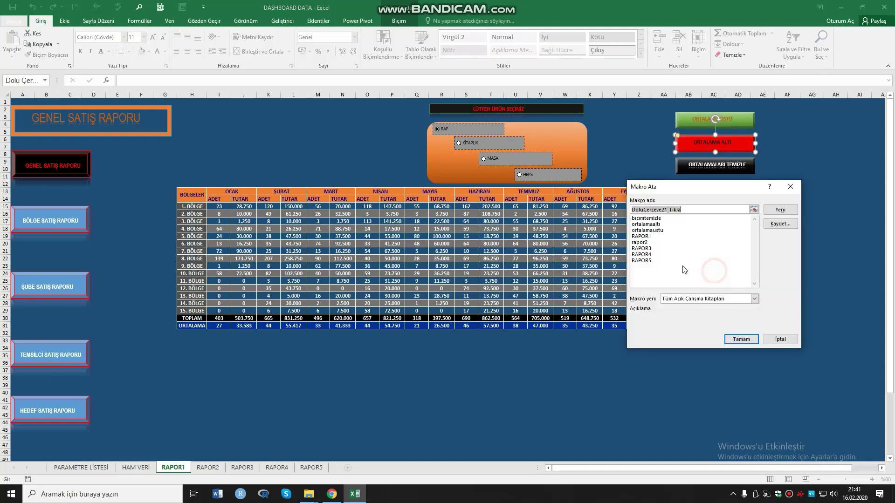
{"action": "left_click", "coordinate": [647, 224]}
{"action": "left_click", "coordinate": [741, 339]}
Assign the bıcımtemizle macro to the ORTALAMALARI TEMİZLE button
{"action": "right_click", "coordinate": [681, 174]}
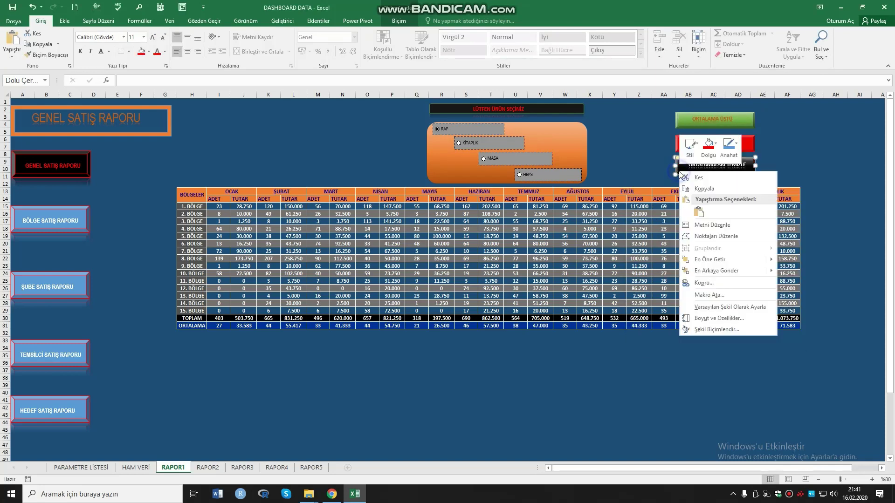
{"action": "left_click", "coordinate": [713, 295]}
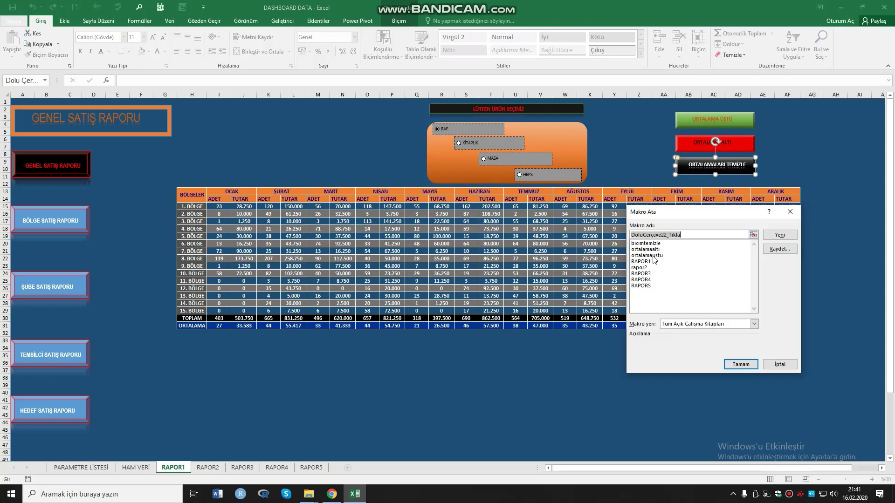
{"action": "left_click", "coordinate": [649, 243]}
{"action": "left_click", "coordinate": [740, 365]}
{"action": "left_click", "coordinate": [647, 390]}
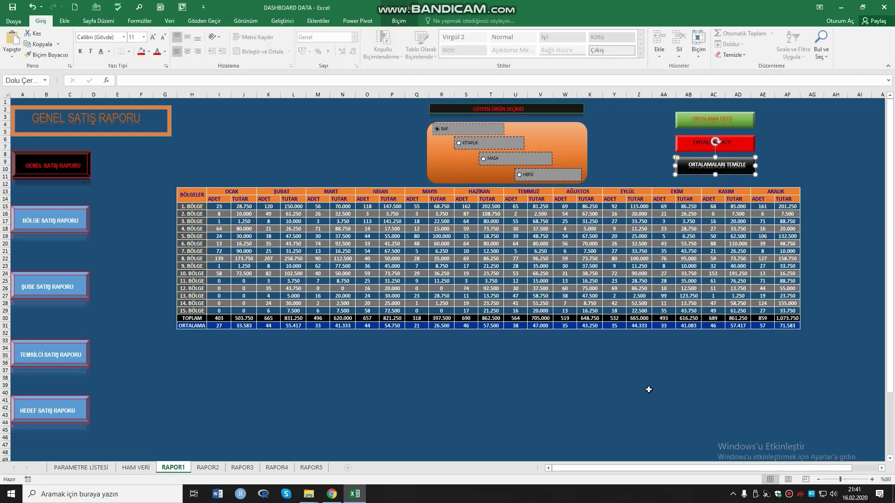
Test the green and red average highlights while switching MASA, KİTAPLIK and RAF, then clear them
{"action": "left_click", "coordinate": [540, 370]}
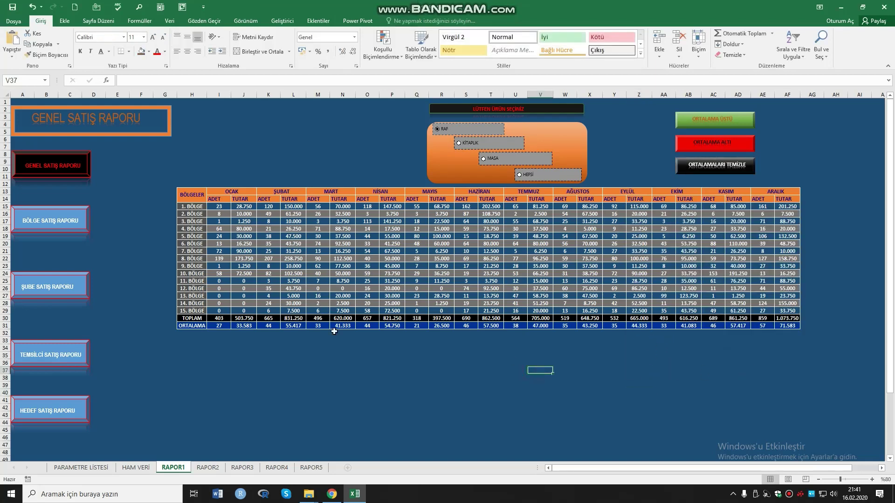
{"action": "left_click", "coordinate": [822, 133]}
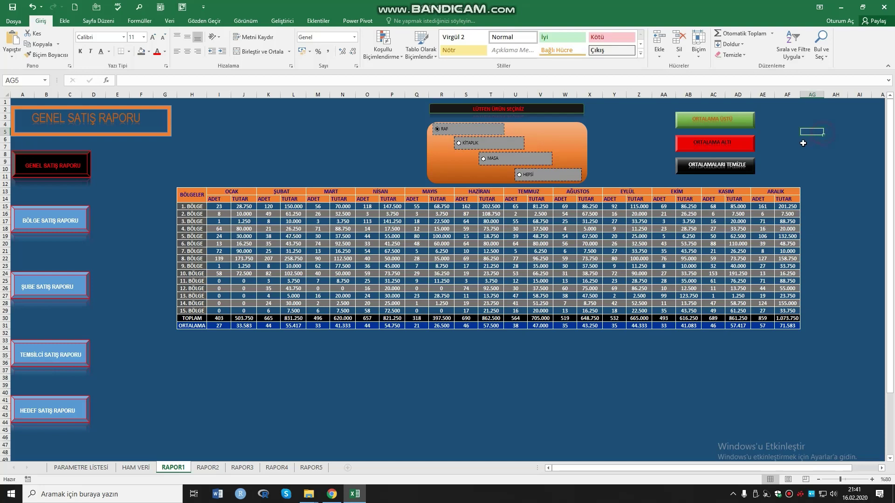
{"action": "left_click", "coordinate": [717, 125]}
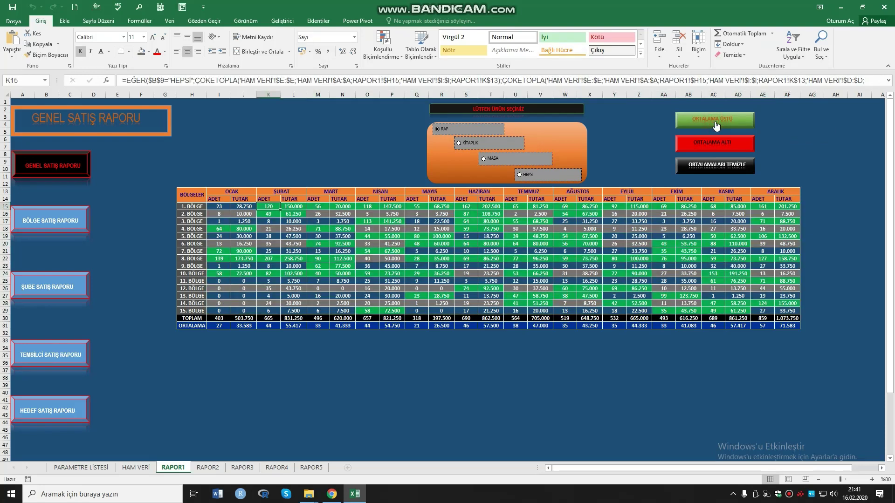
{"action": "left_click", "coordinate": [485, 159]}
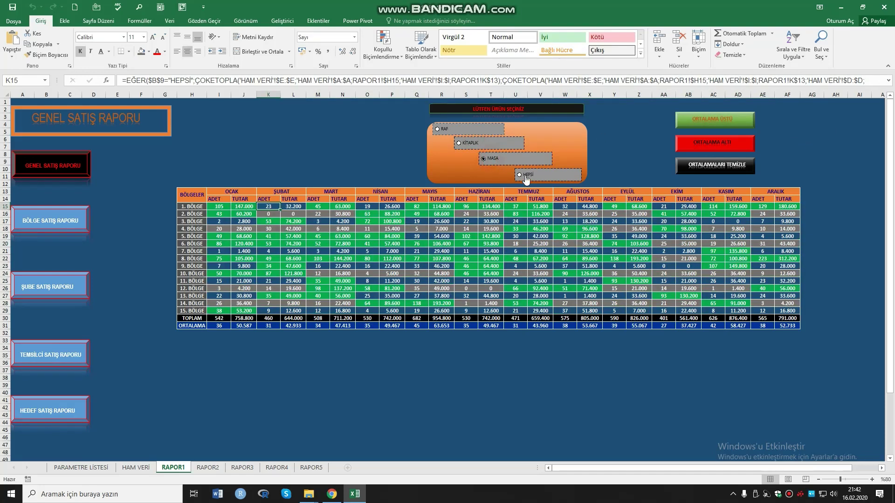
{"action": "left_click", "coordinate": [459, 143]}
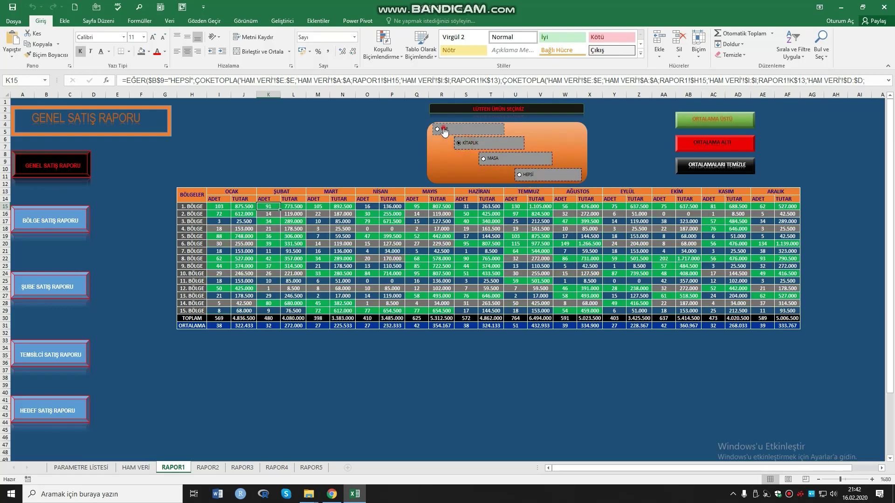
{"action": "left_click", "coordinate": [443, 130]}
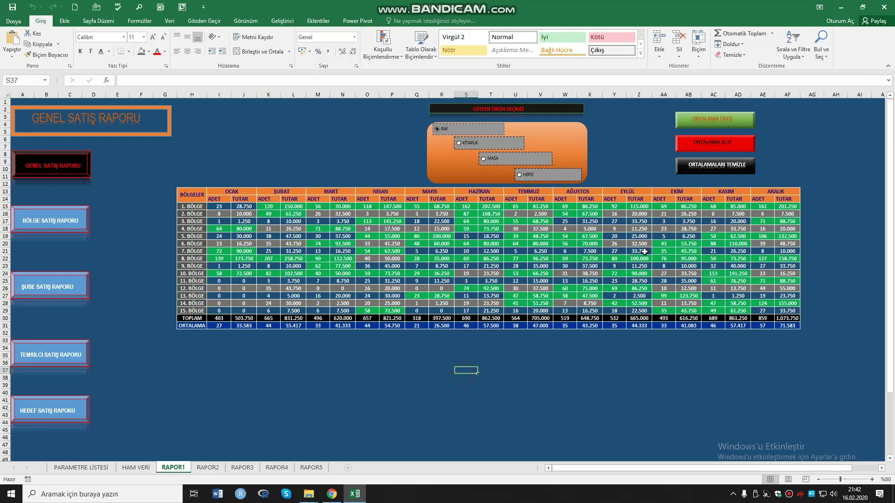
{"action": "left_click", "coordinate": [712, 148]}
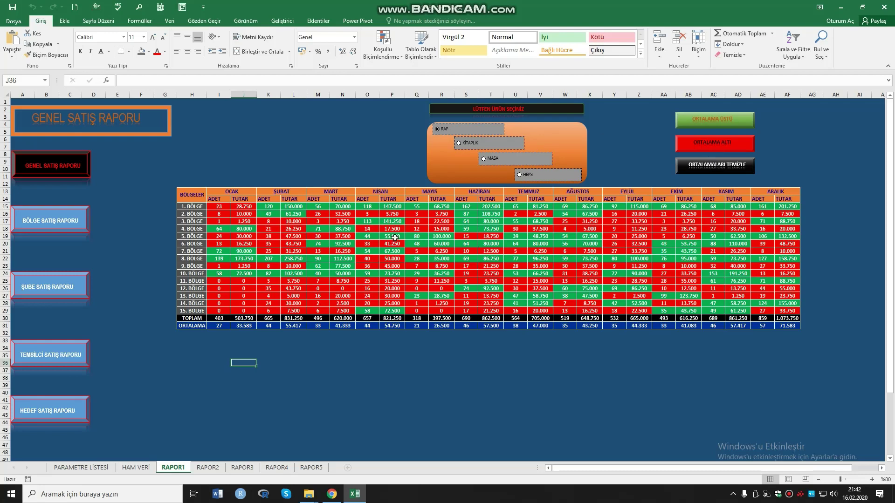
{"action": "left_click", "coordinate": [469, 143]}
{"action": "left_click", "coordinate": [491, 159]}
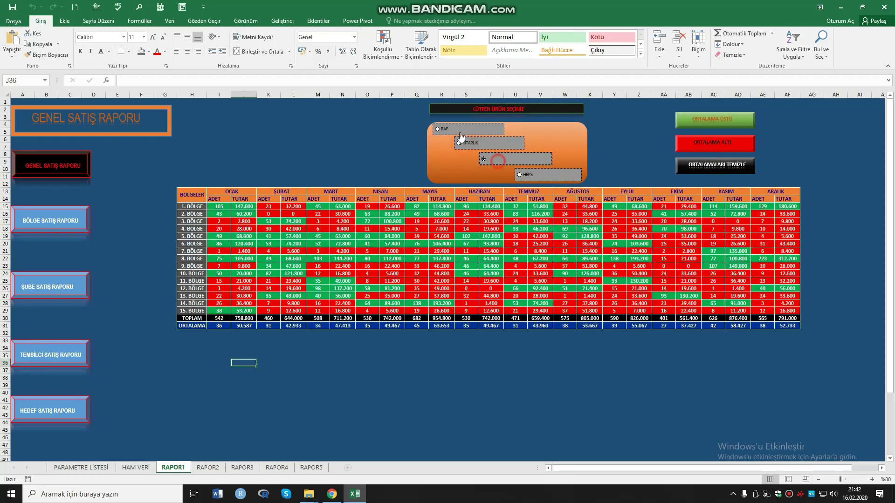
{"action": "left_click", "coordinate": [442, 130]}
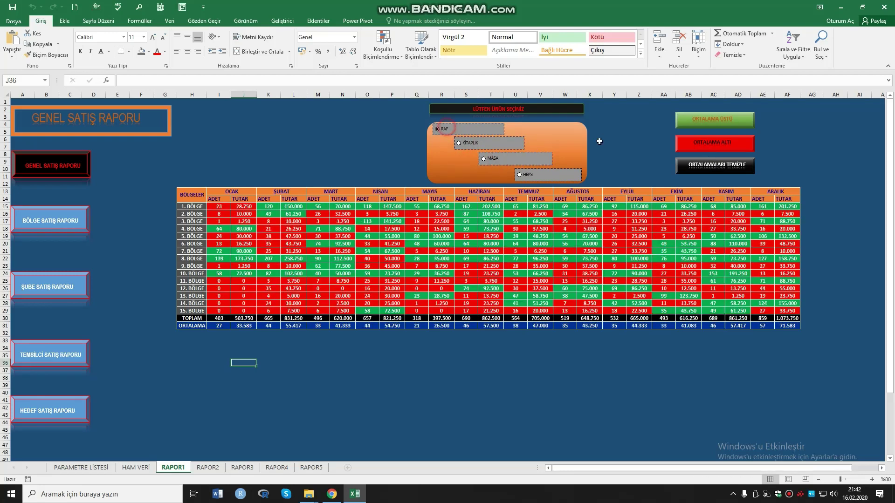
{"action": "left_click", "coordinate": [718, 170]}
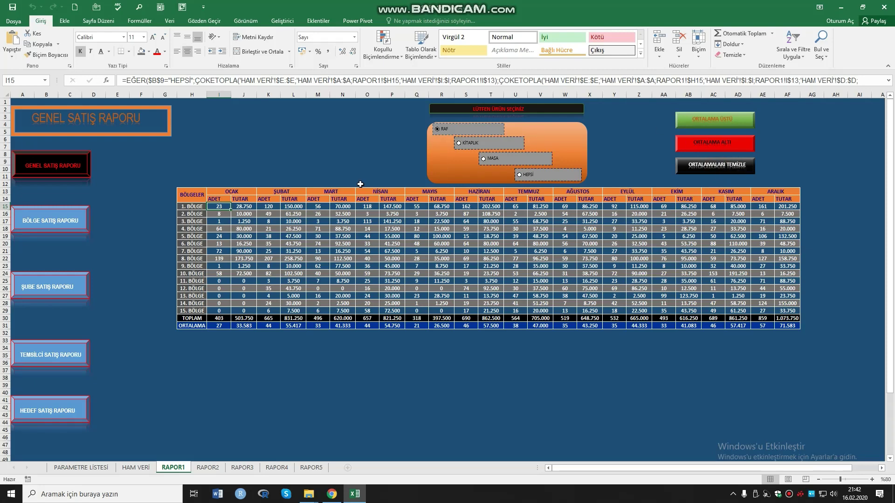
Retest the highlights and product switching, finishing with colours cleared on the RAF table
{"action": "left_click", "coordinate": [710, 146]}
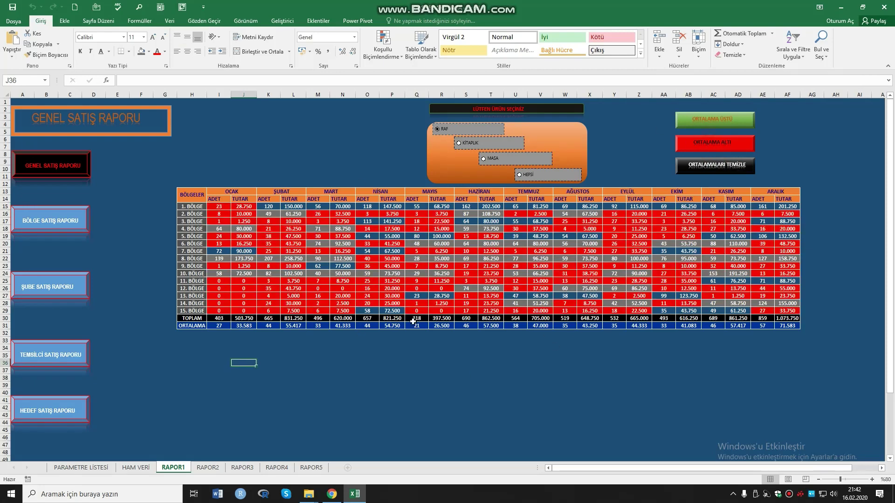
{"action": "left_click", "coordinate": [485, 146]}
{"action": "left_click", "coordinate": [488, 159]}
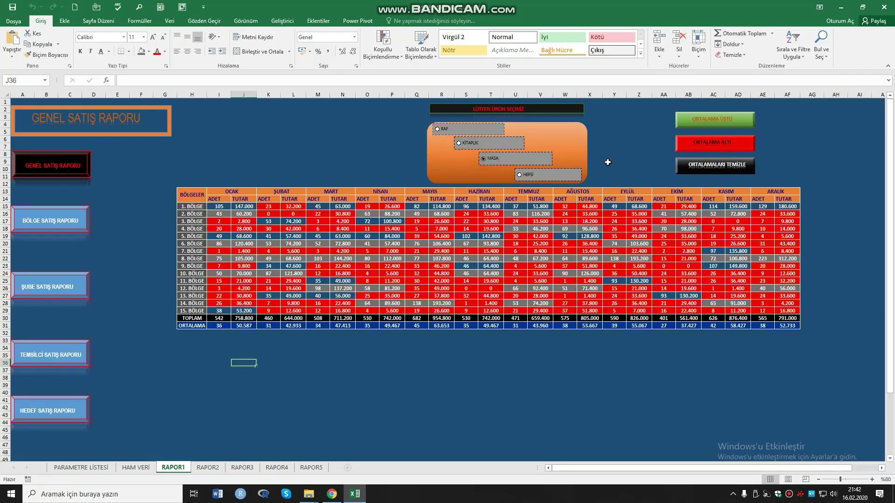
{"action": "left_click", "coordinate": [438, 129]}
{"action": "left_click", "coordinate": [725, 167]}
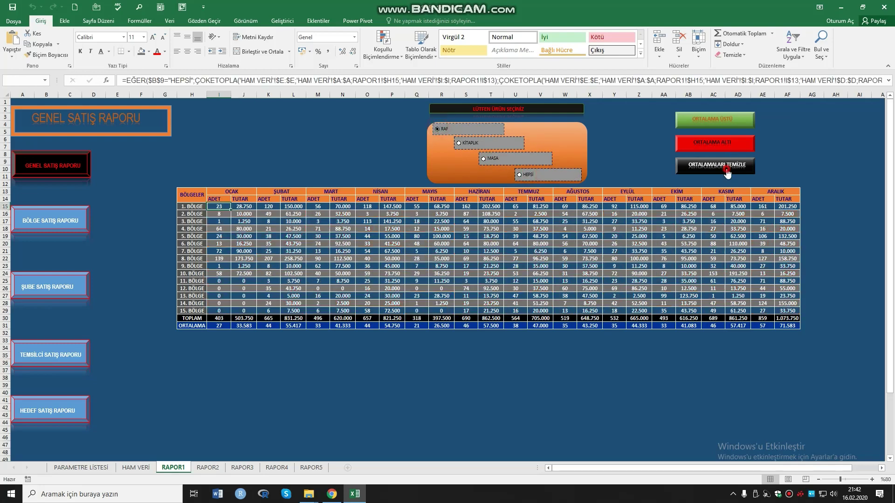
{"action": "left_click", "coordinate": [714, 120]}
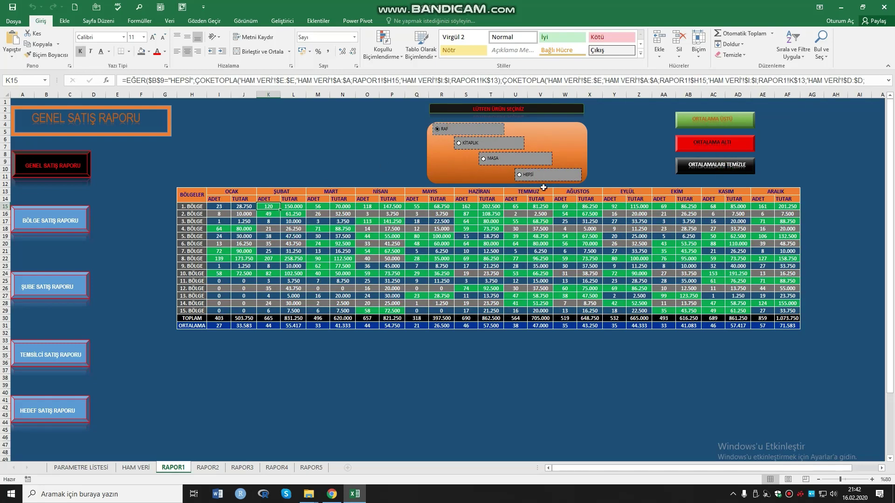
{"action": "left_click", "coordinate": [716, 146]}
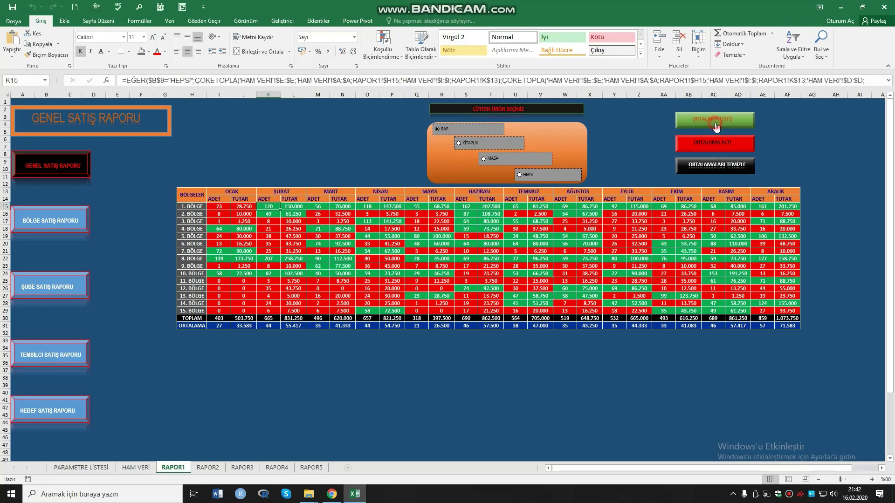
{"action": "left_click", "coordinate": [717, 169]}
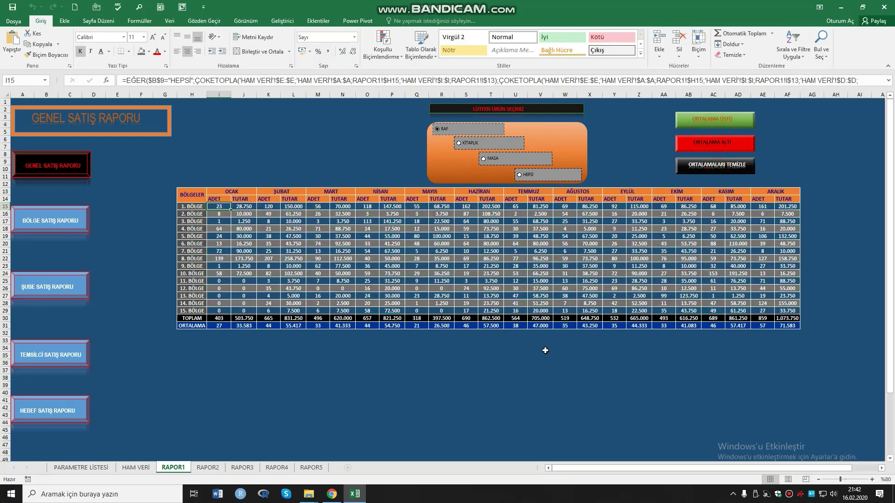
{"action": "left_click", "coordinate": [410, 393]}
{"action": "left_click", "coordinate": [596, 413]}
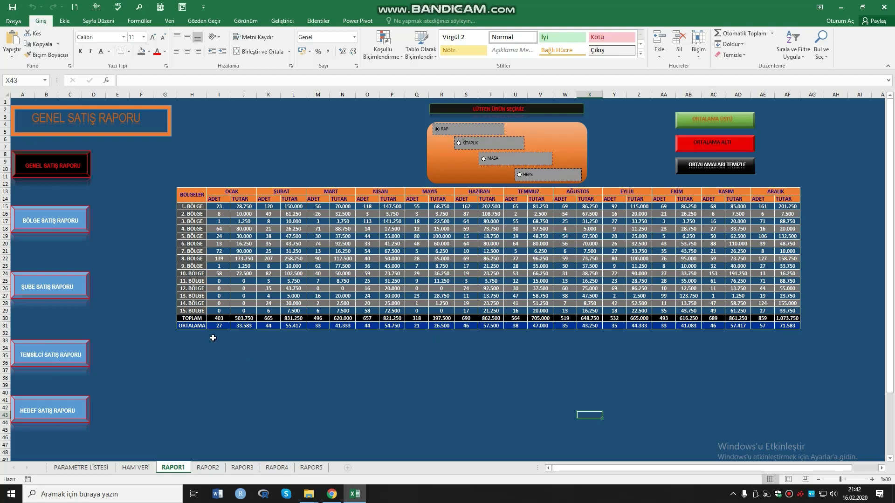
{"action": "left_click_drag", "start_coordinate": [212, 338], "coordinate": [354, 424]}
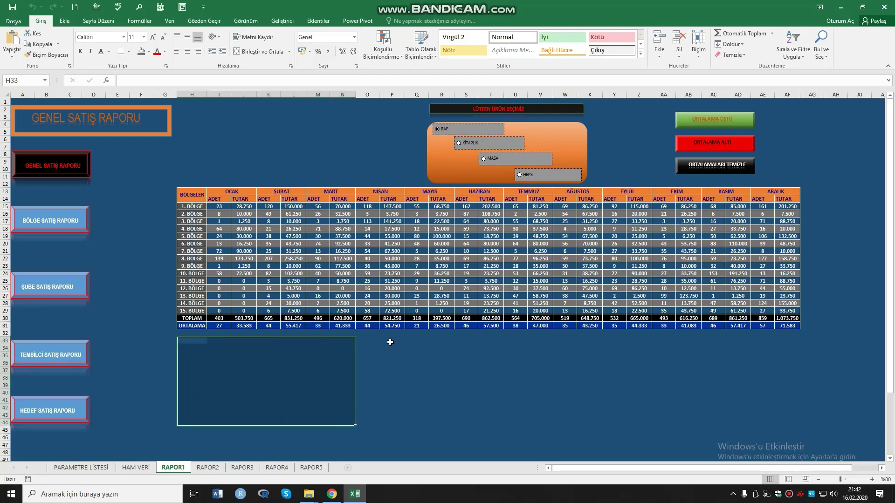
{"action": "mouse_move", "coordinate": [390, 342]}
{"action": "left_mouse_down"}
{"action": "mouse_move", "coordinate": [567, 423]}
{"action": "mouse_move", "coordinate": [629, 422]}
{"action": "left_mouse_up"}
{"action": "mouse_move", "coordinate": [664, 345]}
{"action": "left_mouse_down"}
{"action": "mouse_move", "coordinate": [699, 410]}
{"action": "mouse_move", "coordinate": [814, 426]}
{"action": "mouse_move", "coordinate": [765, 426]}
{"action": "left_mouse_up"}
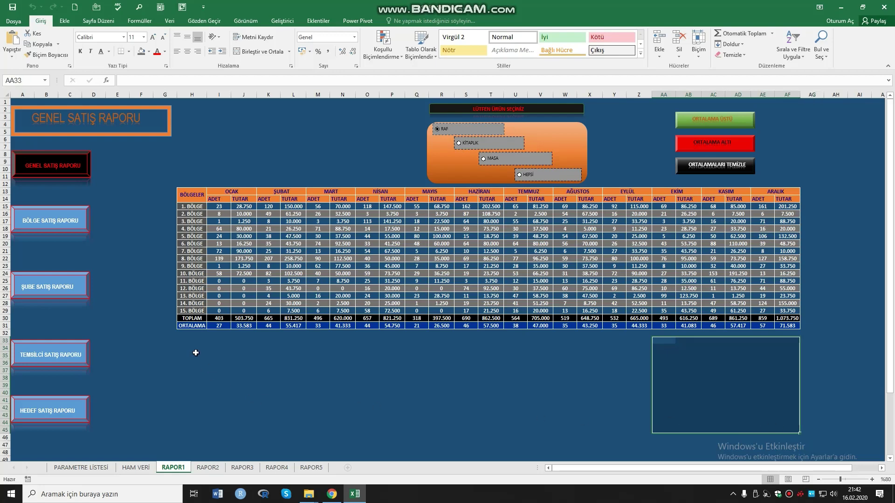
{"action": "mouse_move", "coordinate": [185, 350]}
{"action": "left_mouse_down"}
{"action": "mouse_move", "coordinate": [670, 435]}
{"action": "mouse_move", "coordinate": [790, 435]}
{"action": "left_mouse_up"}
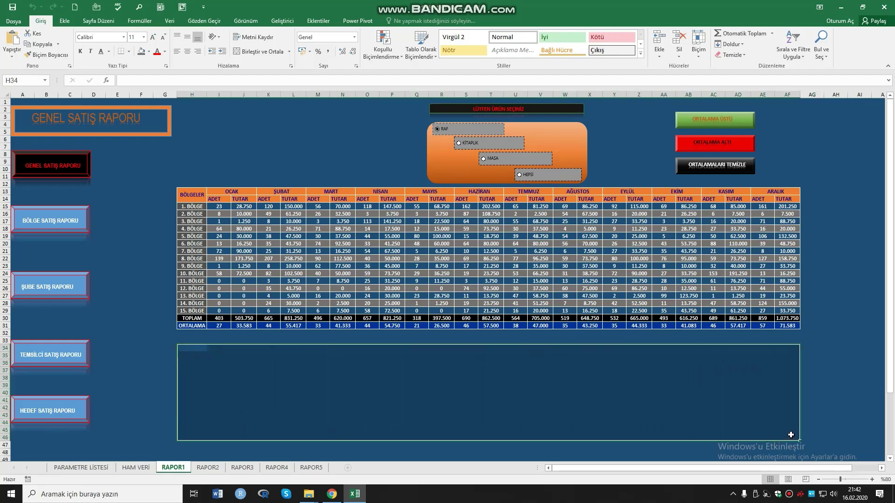
{"action": "left_click", "coordinate": [293, 364]}
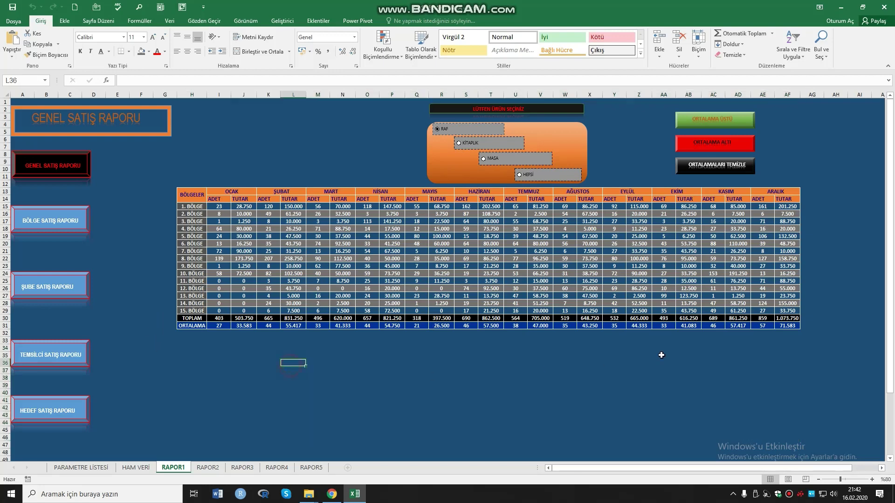
{"action": "left_click", "coordinate": [462, 375]}
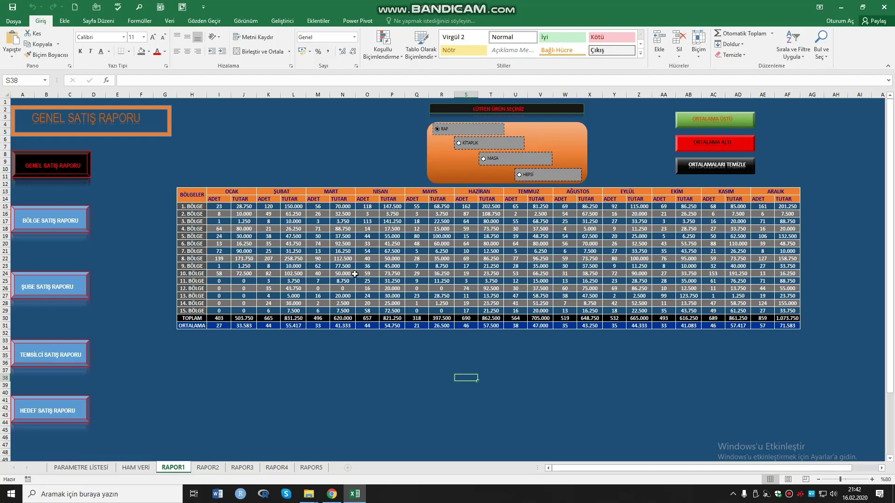
{"action": "left_click", "coordinate": [36, 222]}
{"action": "left_click", "coordinate": [65, 168]}
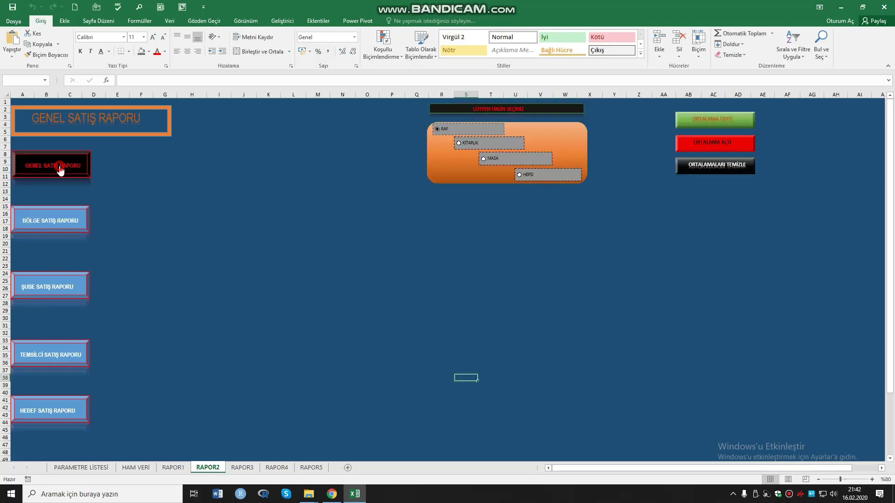
{"action": "left_click", "coordinate": [63, 228]}
{"action": "left_click", "coordinate": [65, 279]}
{"action": "left_click", "coordinate": [62, 168]}
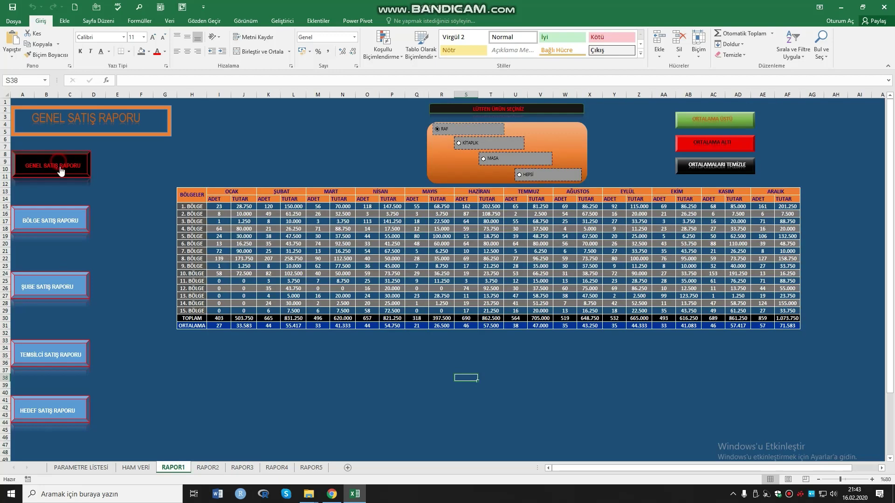
{"action": "left_click", "coordinate": [63, 222]}
{"action": "left_click", "coordinate": [64, 278]}
{"action": "left_click", "coordinate": [64, 353]}
{"action": "left_click", "coordinate": [66, 410]}
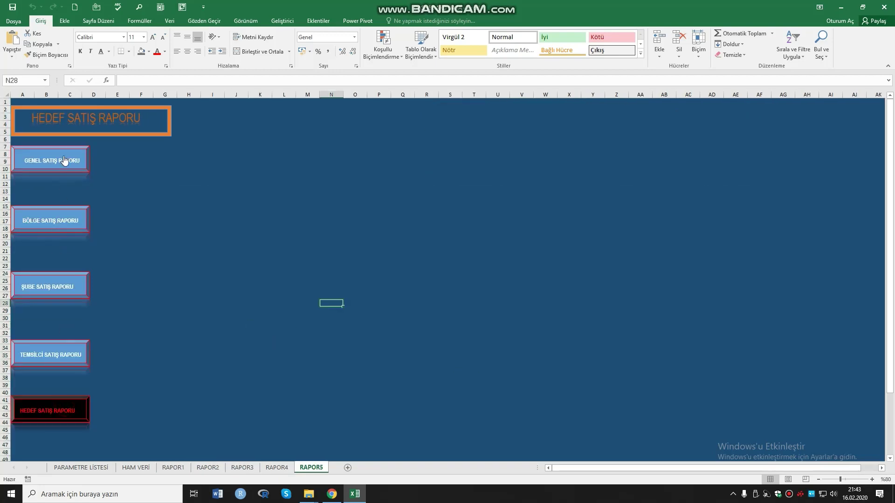
{"action": "left_click", "coordinate": [65, 161]}
{"action": "left_click", "coordinate": [335, 385]}
{"action": "left_click", "coordinate": [577, 385]}
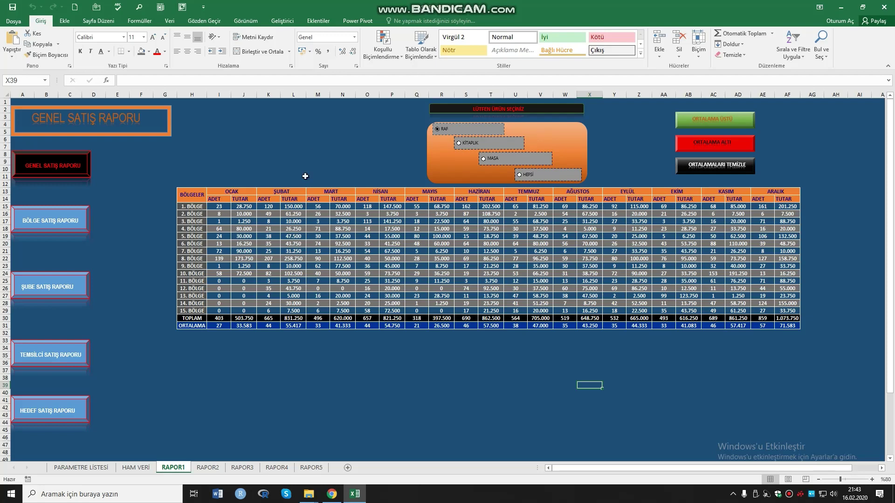
{"action": "left_click_drag", "start_coordinate": [192, 340], "coordinate": [795, 426]}
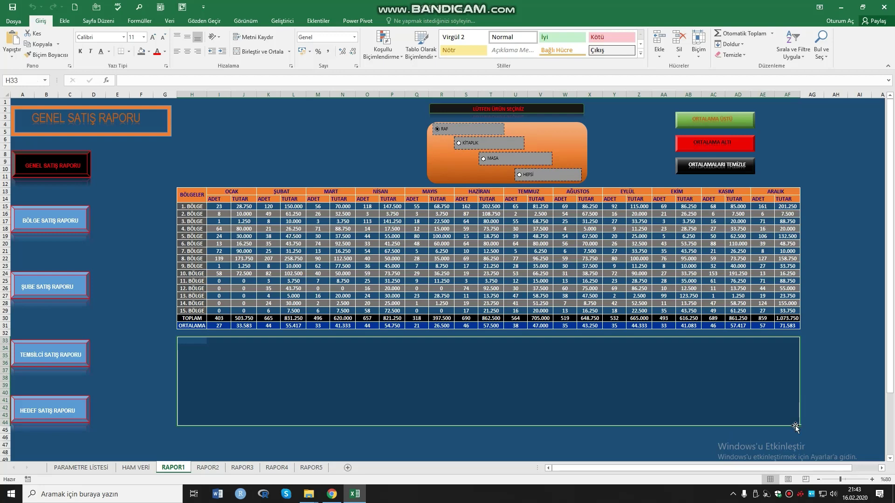
{"action": "left_click", "coordinate": [641, 368]}
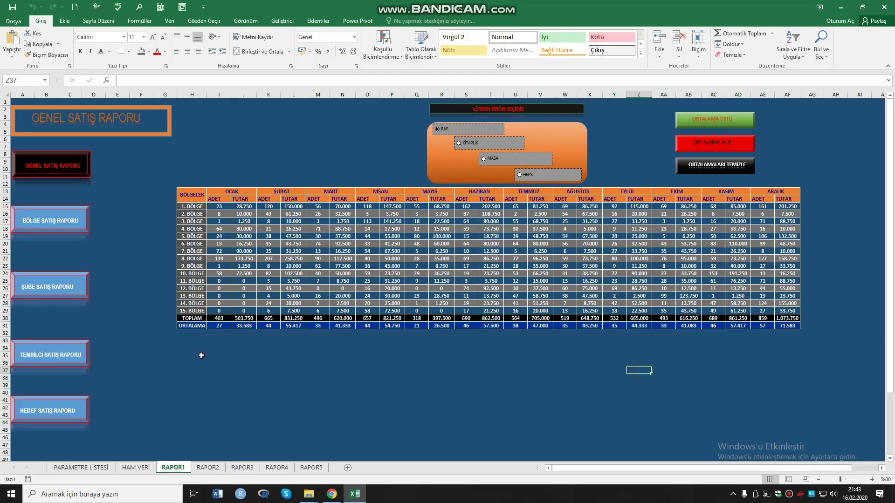
{"action": "mouse_move", "coordinate": [189, 344]}
{"action": "left_mouse_down"}
{"action": "mouse_move", "coordinate": [551, 353]}
{"action": "mouse_move", "coordinate": [798, 425]}
{"action": "left_mouse_up"}
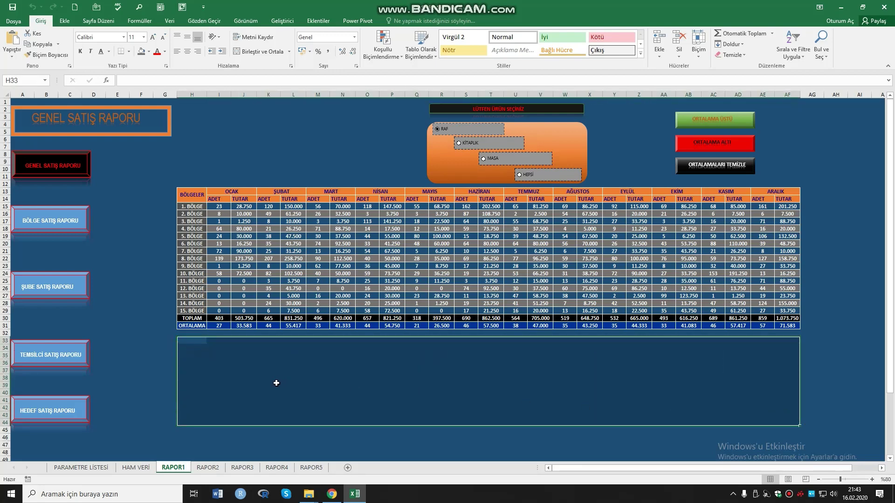
{"action": "mouse_move", "coordinate": [187, 342]}
{"action": "left_mouse_down"}
{"action": "mouse_move", "coordinate": [657, 373]}
{"action": "mouse_move", "coordinate": [798, 425]}
{"action": "left_mouse_up"}
{"action": "left_click_drag", "start_coordinate": [195, 343], "coordinate": [798, 432]}
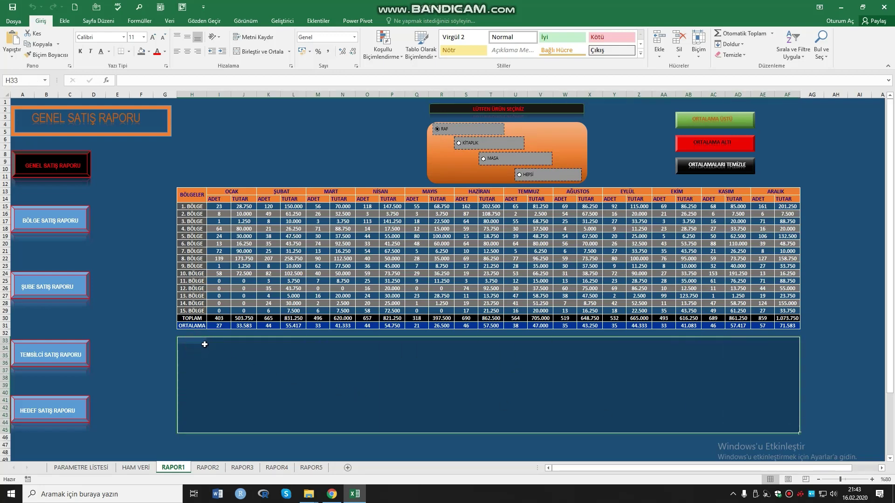
{"action": "left_click_drag", "start_coordinate": [205, 345], "coordinate": [794, 429]}
{"action": "left_click", "coordinate": [341, 406]}
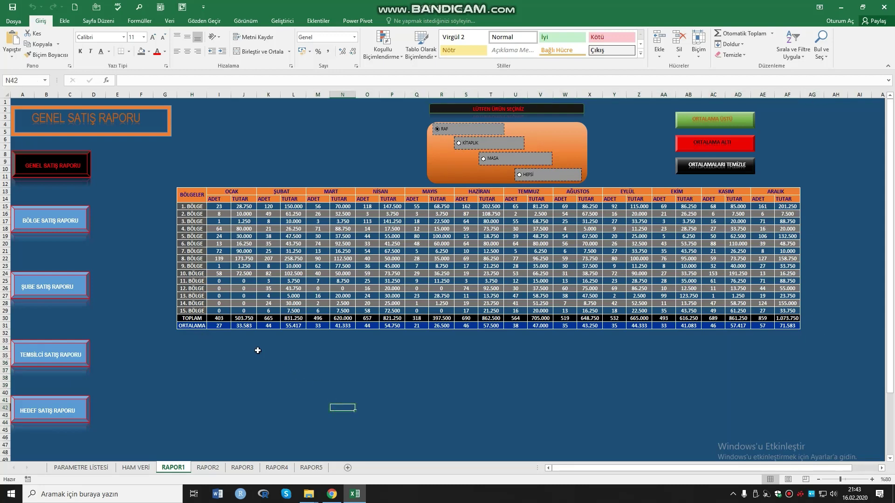
{"action": "mouse_move", "coordinate": [196, 343]}
{"action": "left_mouse_down"}
{"action": "mouse_move", "coordinate": [232, 340]}
{"action": "mouse_move", "coordinate": [795, 416]}
{"action": "left_mouse_up"}
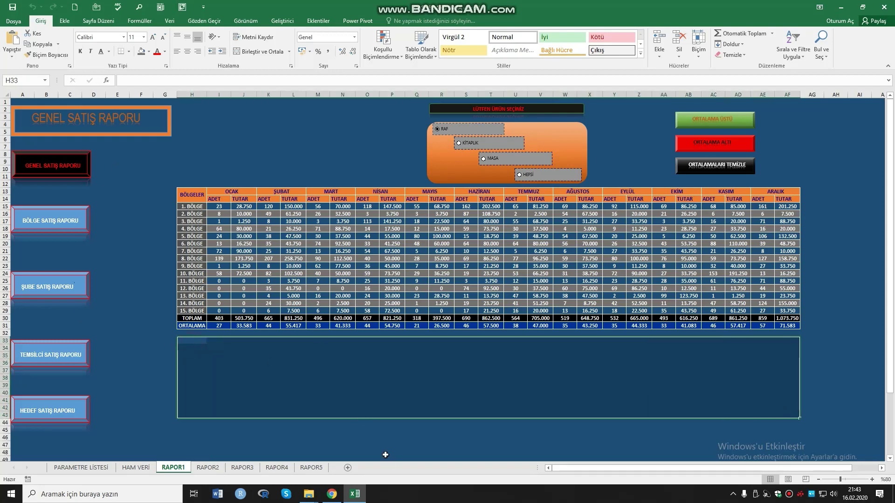
{"action": "left_click", "coordinate": [359, 438]}
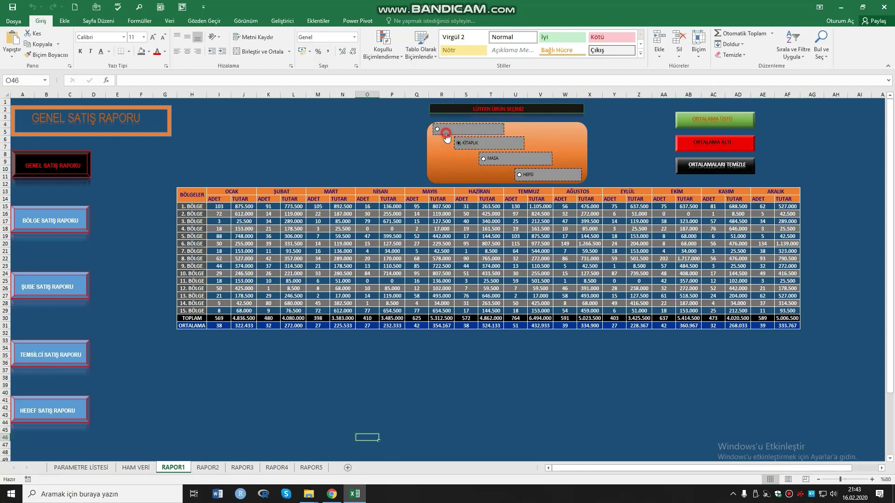
{"action": "left_click", "coordinate": [219, 378]}
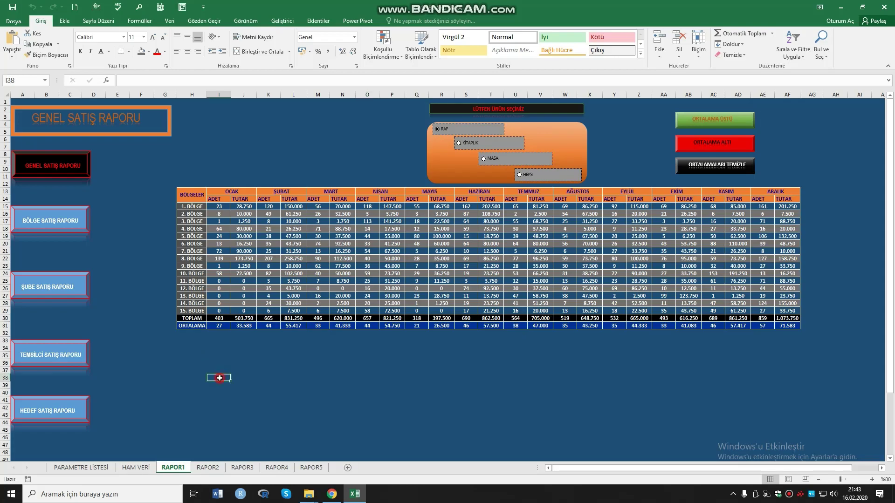